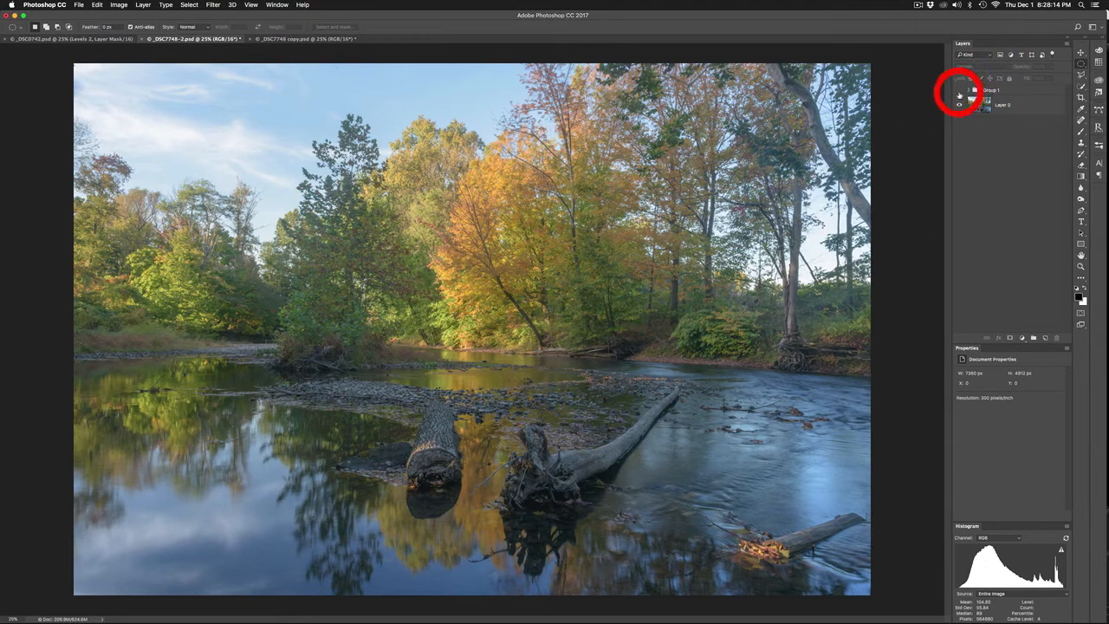
Toggle the visibility of Group 1 to compare the edited photo with the original
click(959, 91)
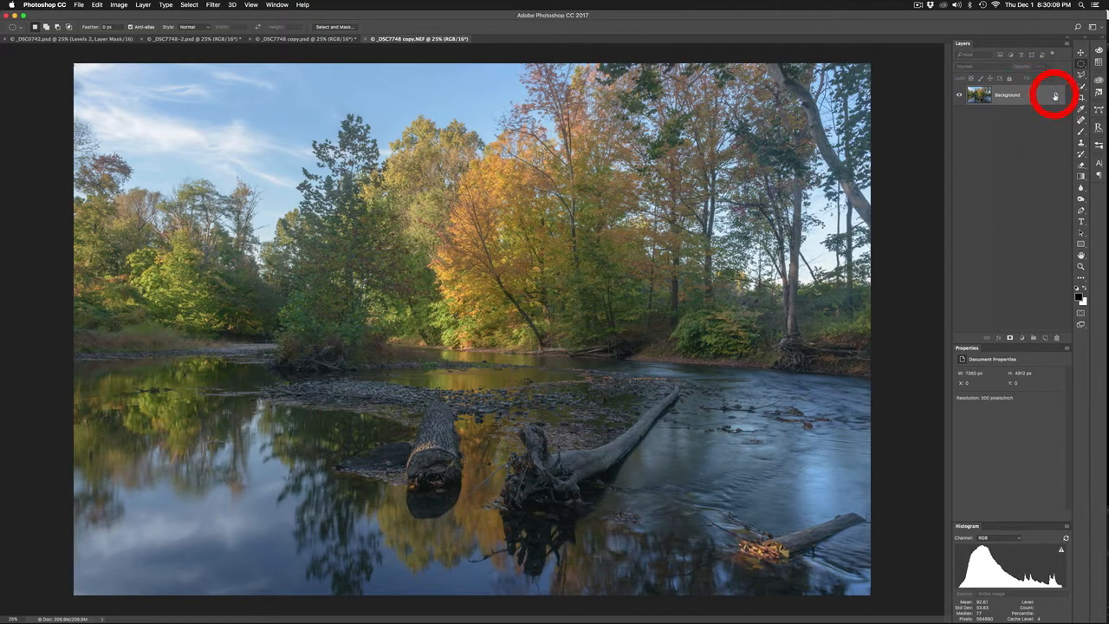
Unlock the Background layer and duplicate it
click(1055, 96)
click(1003, 98)
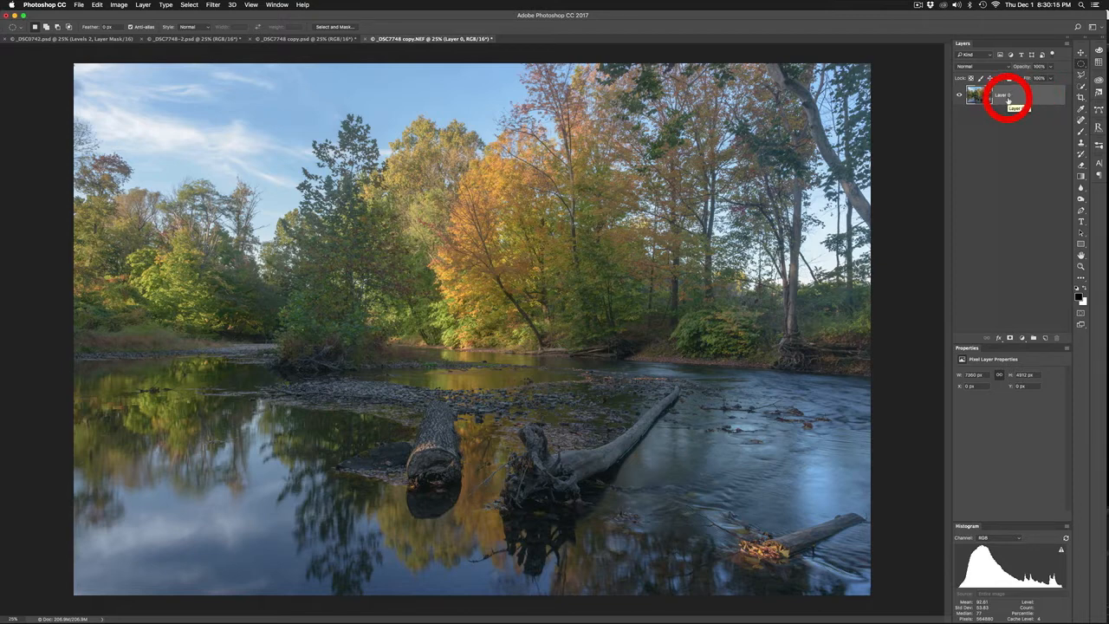
key(super+j)
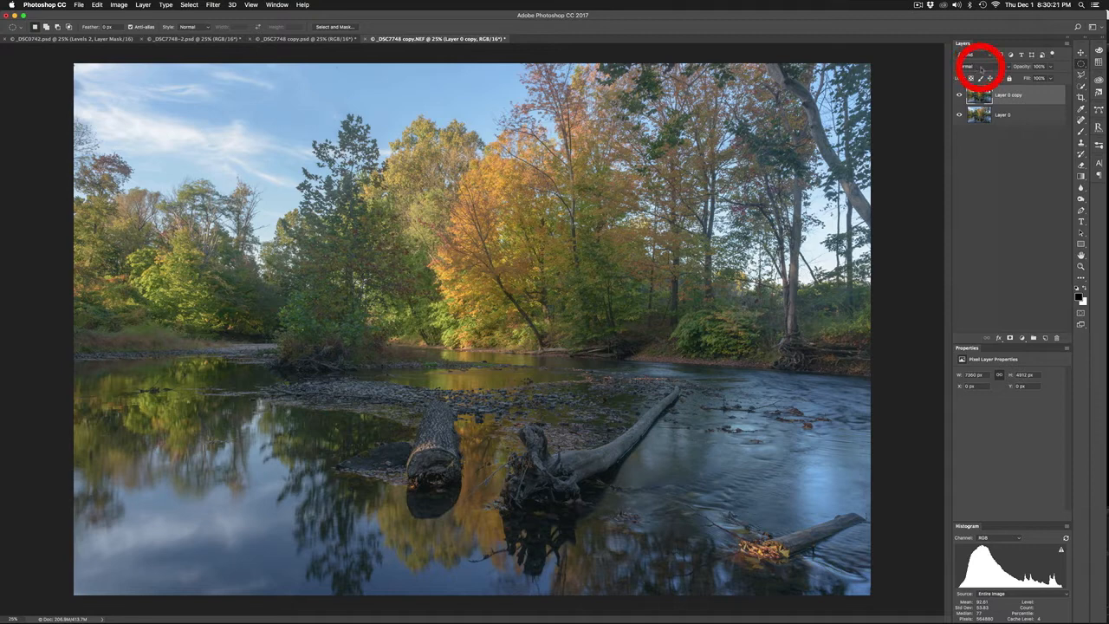
Set the duplicated photo layer's blend mode to Overlay and reduce its opacity to about 46%
click(982, 69)
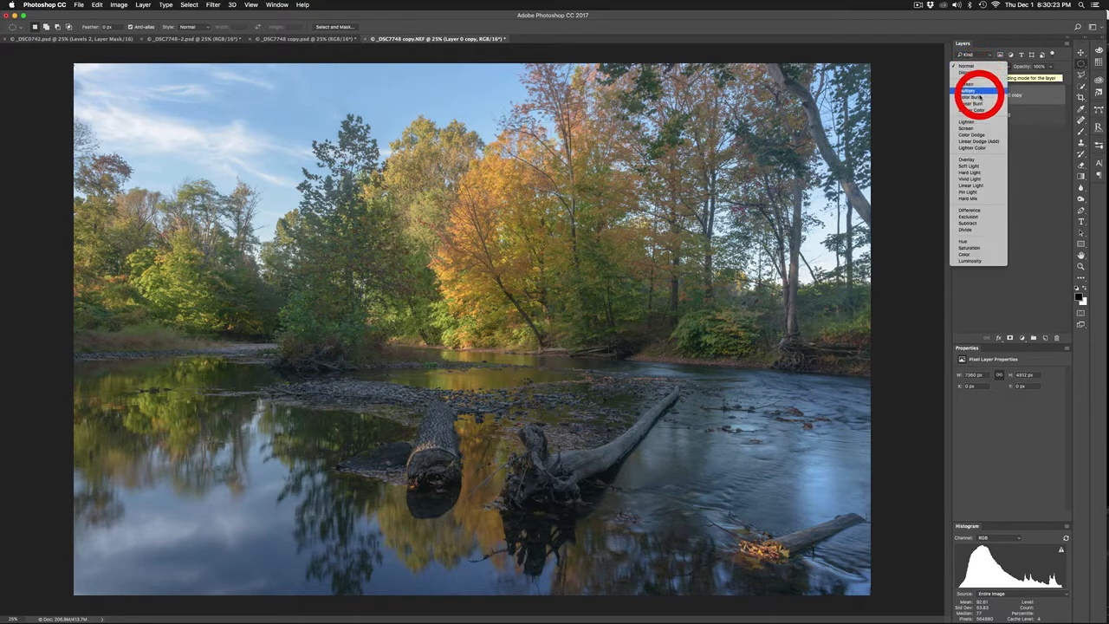
click(989, 162)
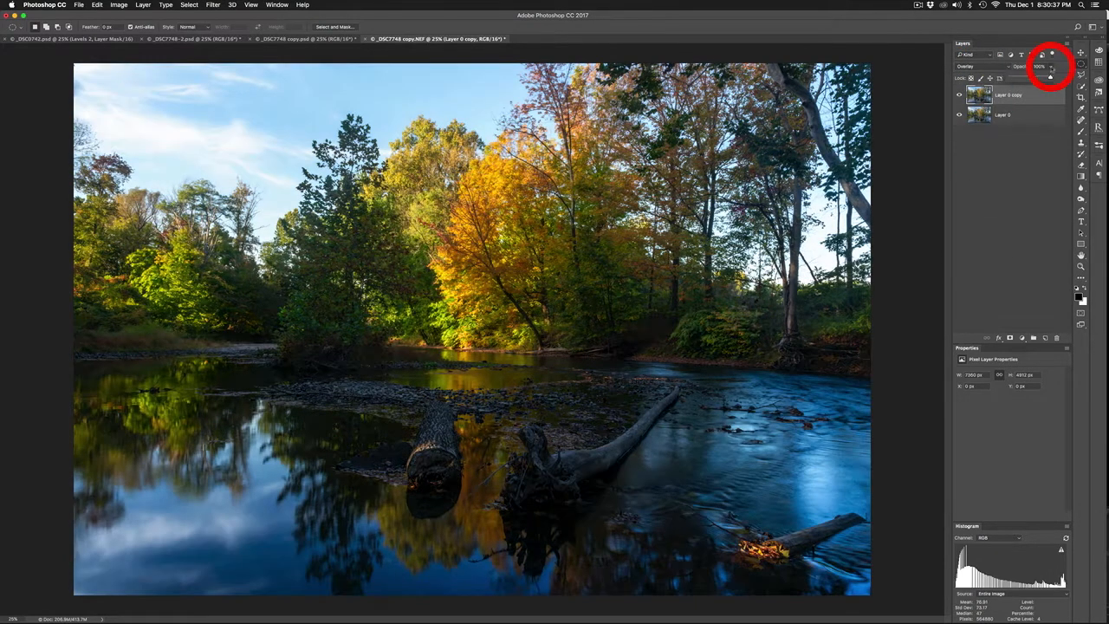
click(1050, 66)
drag(1051, 78, 1030, 81)
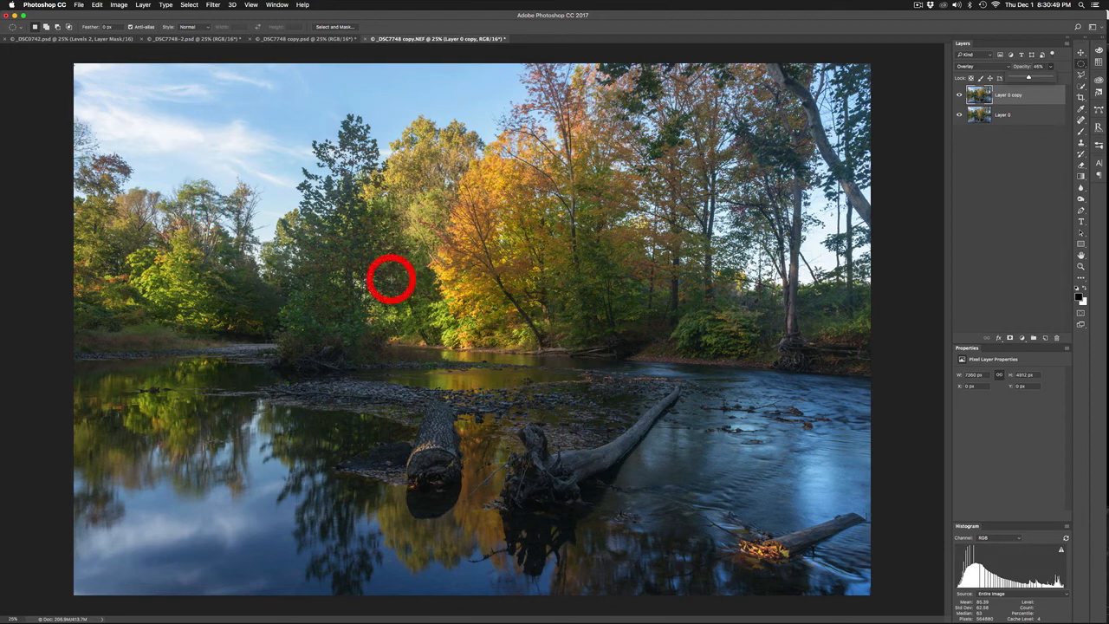
click(1021, 101)
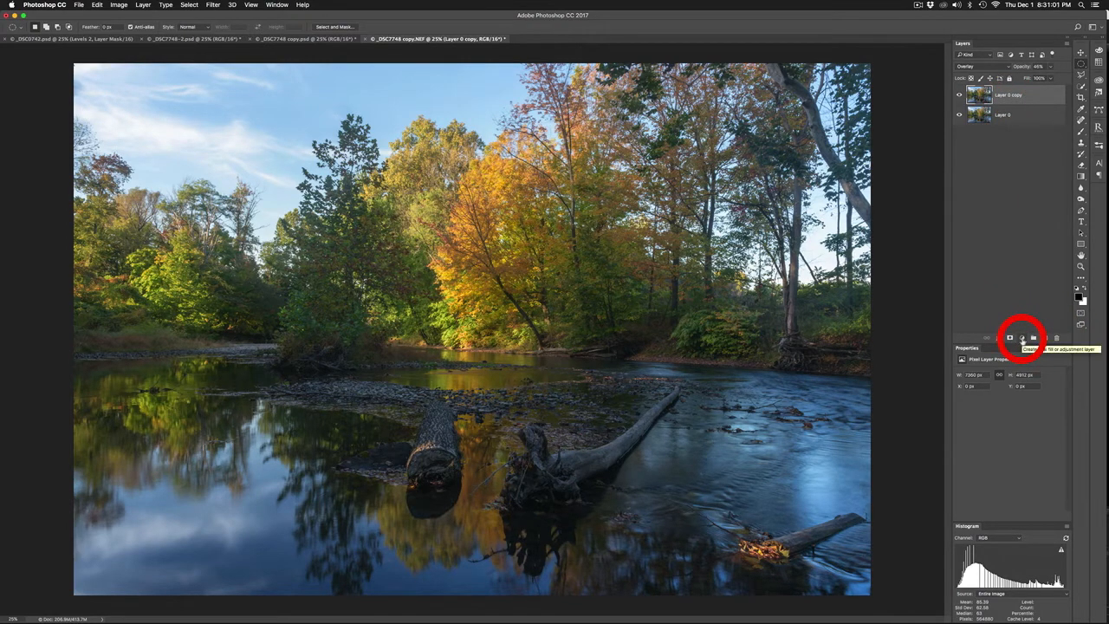
Add a monochrome Channel Mixer adjustment with red at +99%, green at +79% and blue at -74%
click(1023, 339)
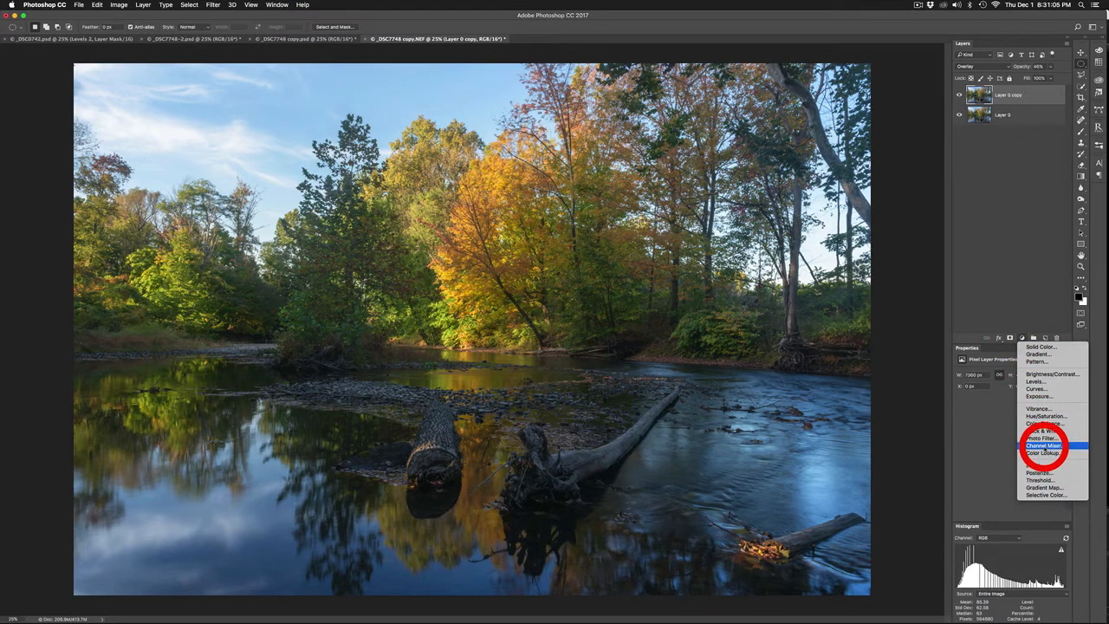
click(1045, 445)
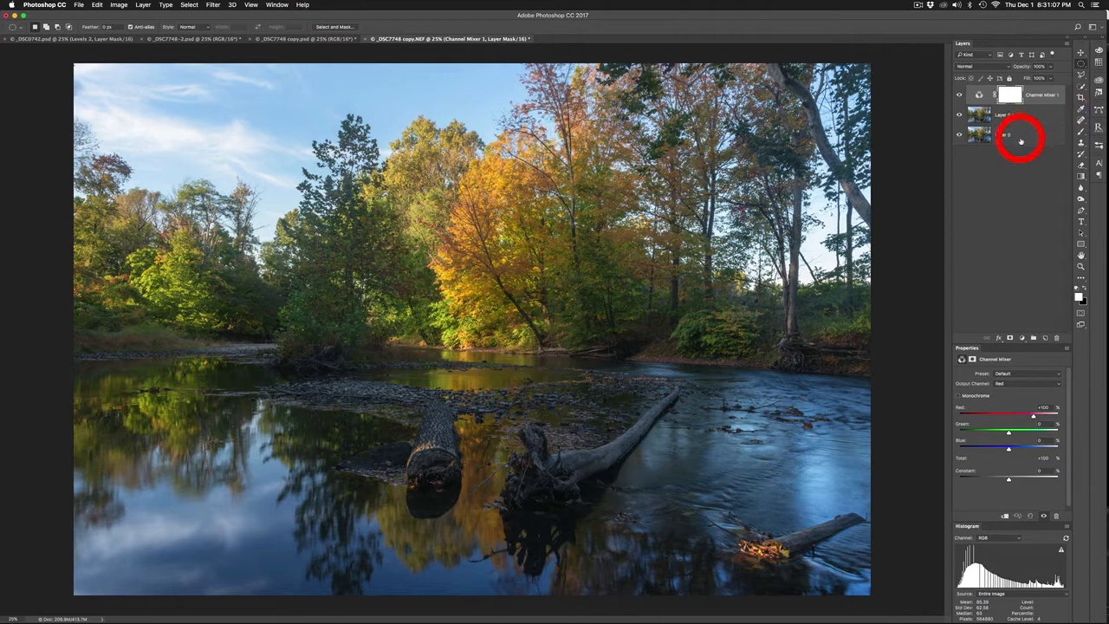
click(959, 396)
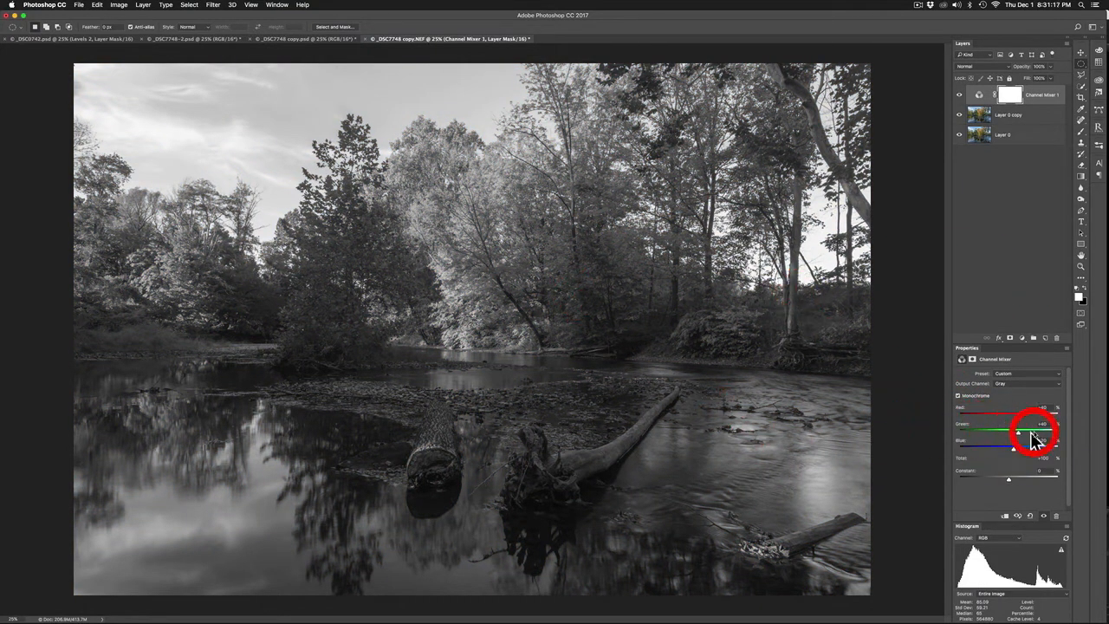
mouse_move(1019, 417)
mouse_down()
mouse_move(1034, 418)
mouse_move(1025, 435)
mouse_up()
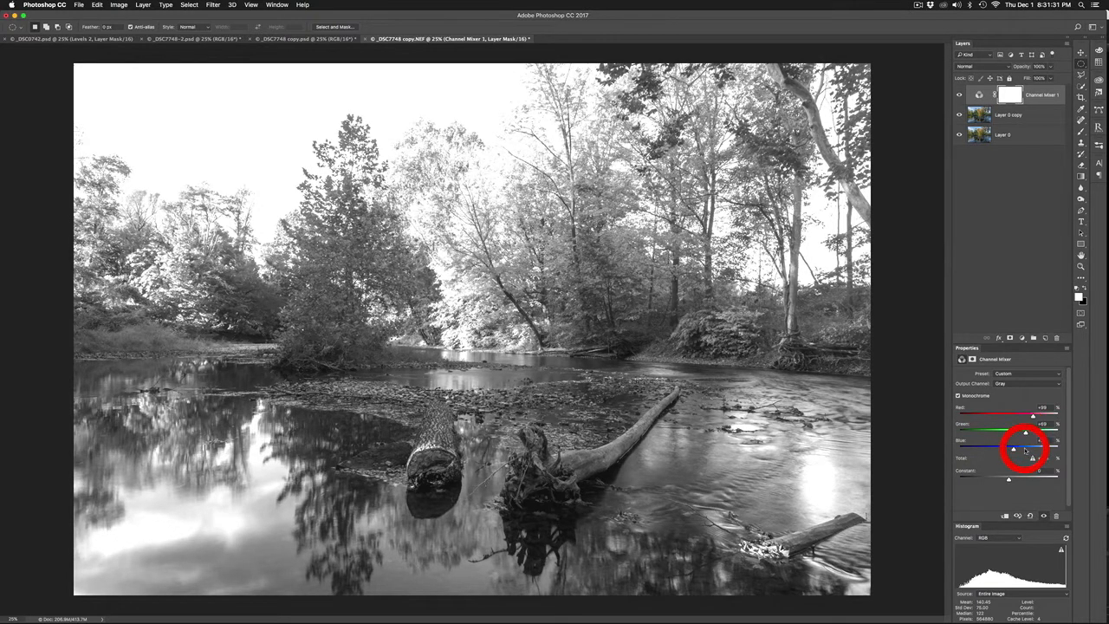
drag(1012, 450, 1028, 434)
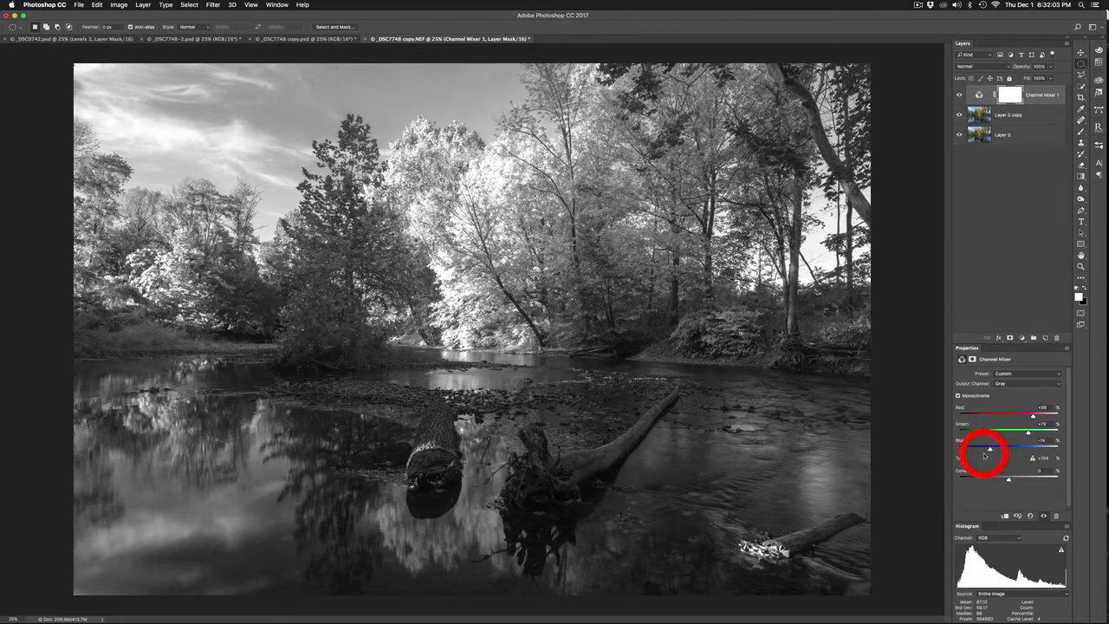
click(1008, 291)
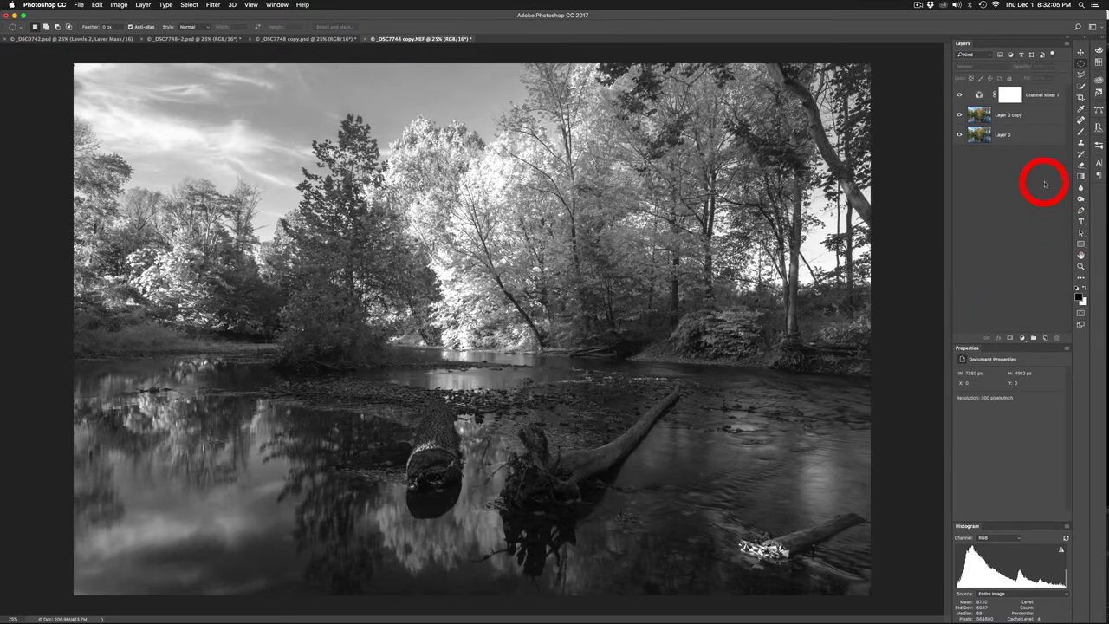
Move the Channel Mixer adjustment between the Overlay copy and the original photo layer
click(1036, 94)
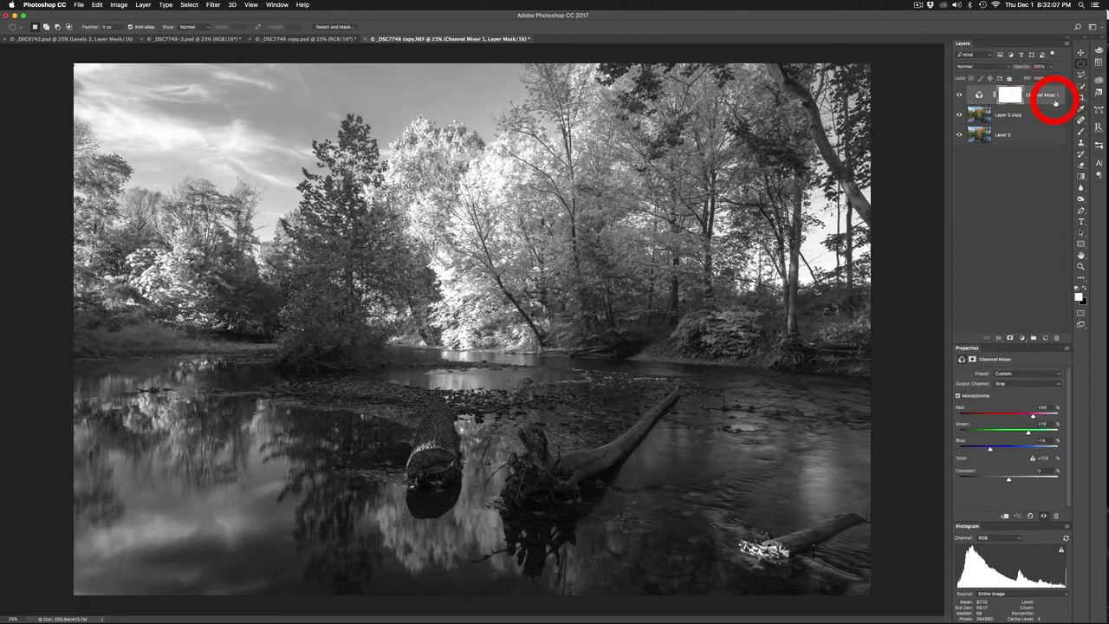
drag(1038, 94, 1031, 118)
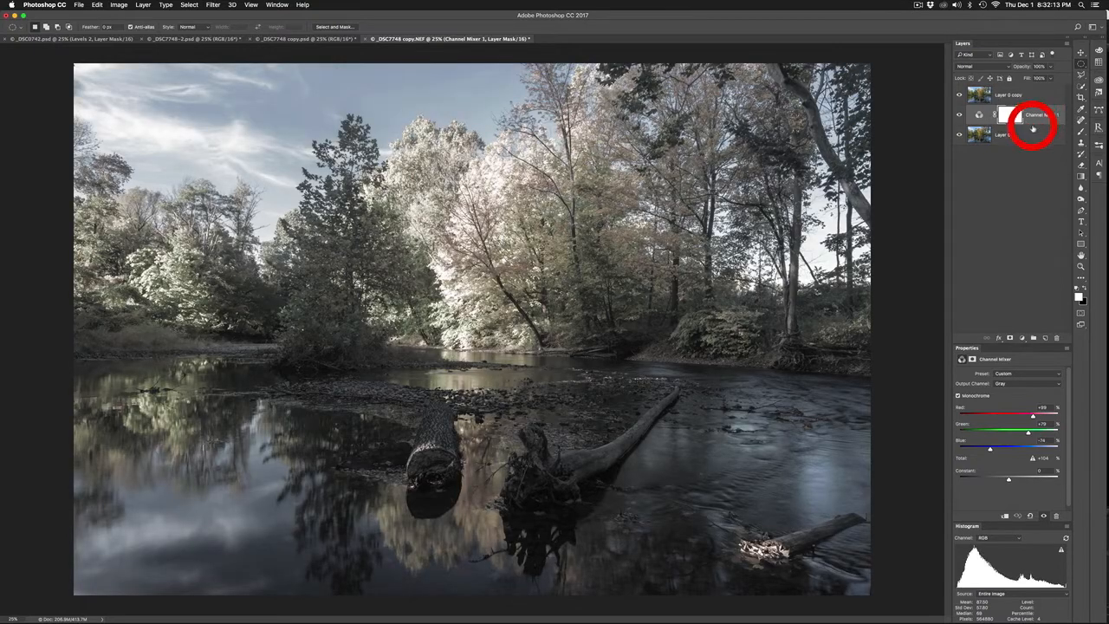
Add a Hue/Saturation adjustment above the Overlay copy and shift the Yellows hue to about -84 for pink foliage
click(1040, 98)
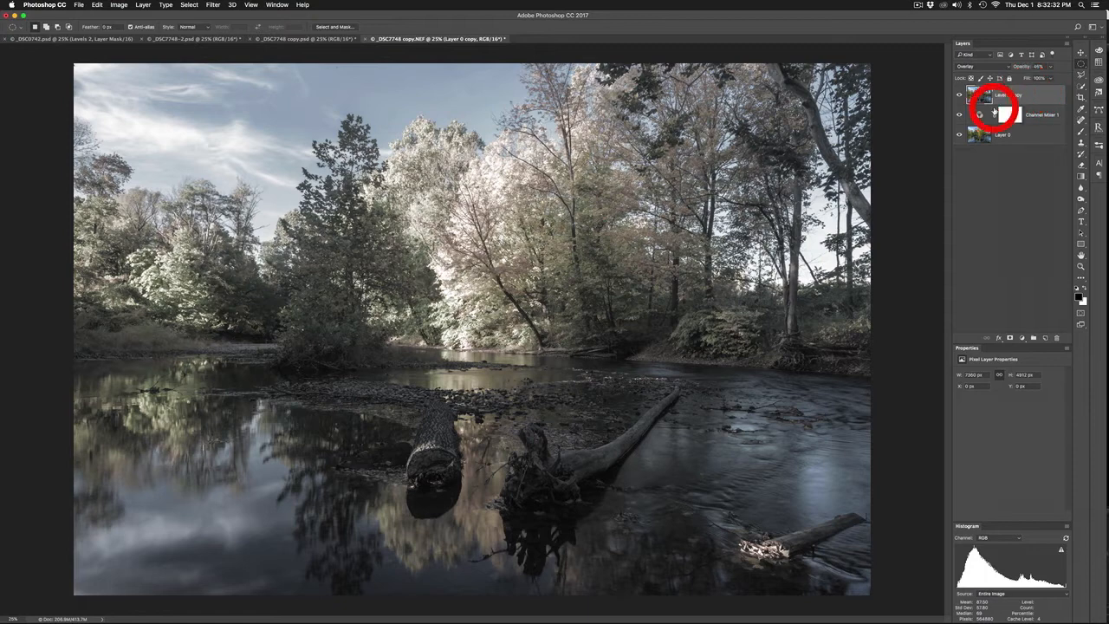
drag(1021, 340, 1050, 420)
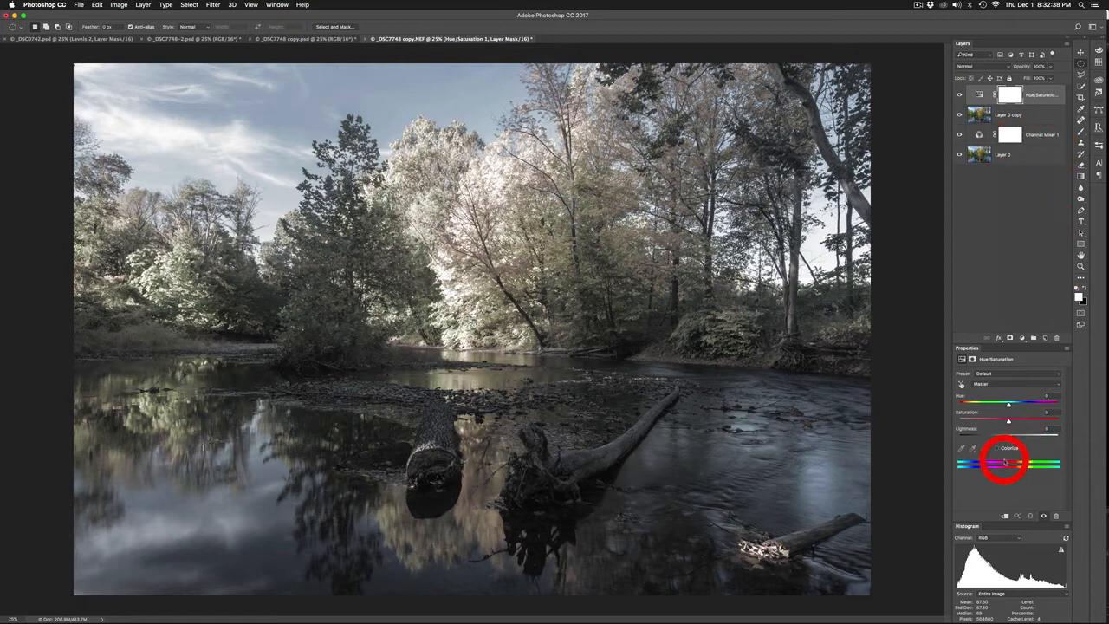
click(1022, 384)
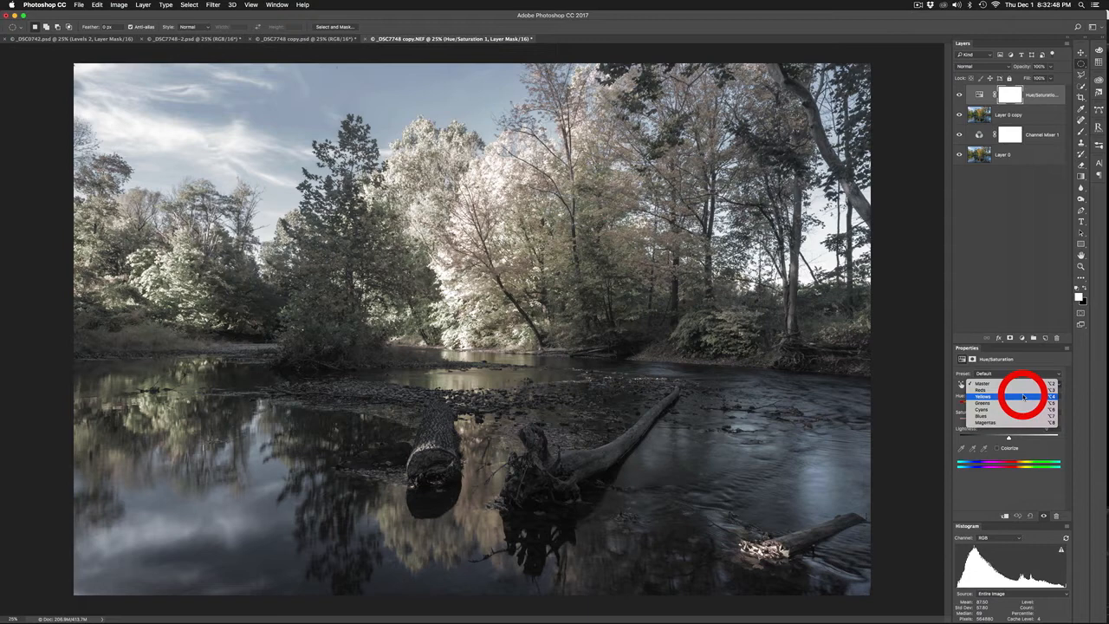
click(1025, 397)
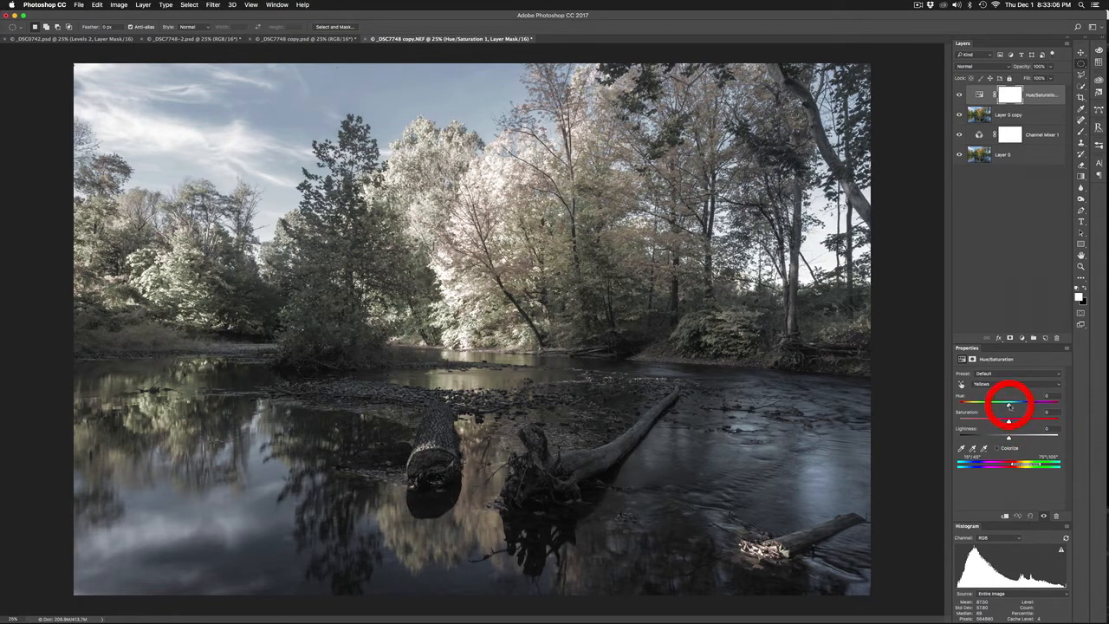
drag(1005, 406, 993, 412)
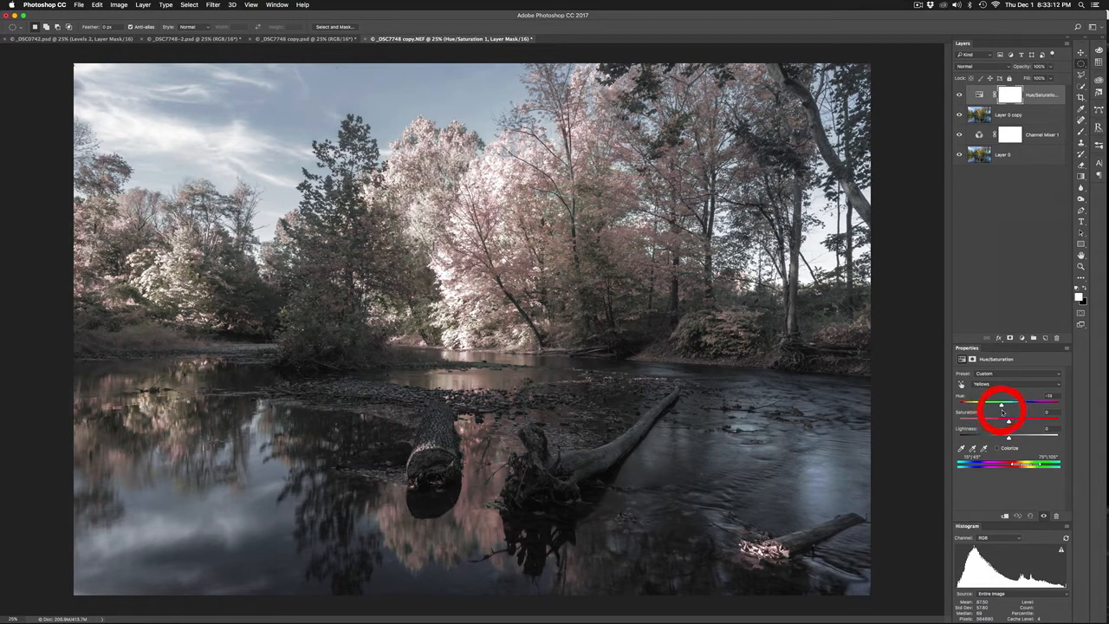
drag(1010, 413, 1014, 412)
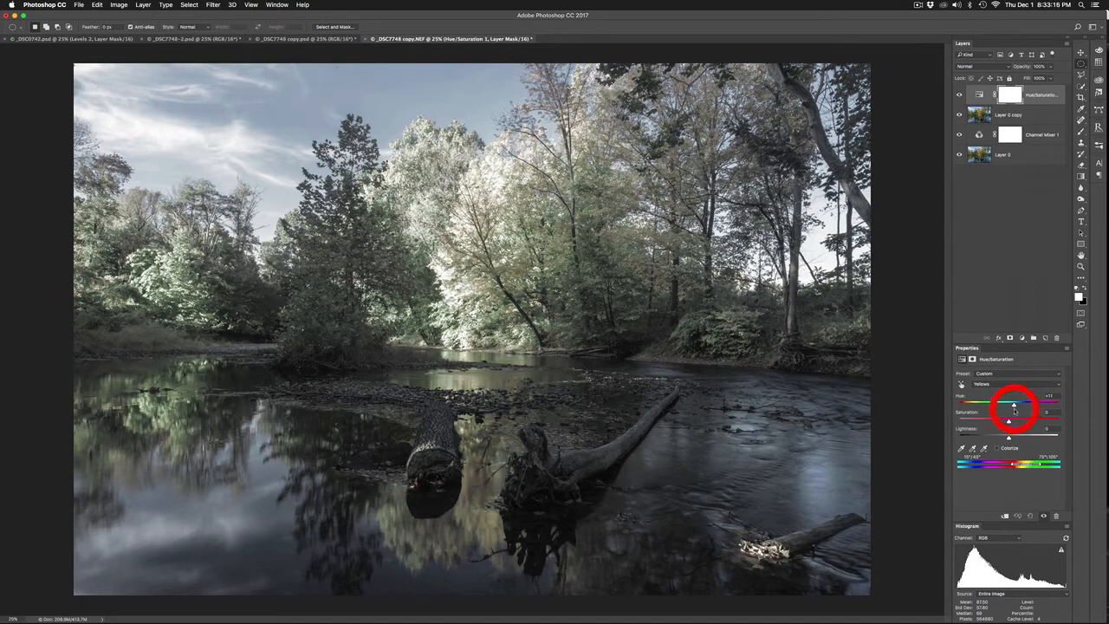
mouse_move(1005, 409)
mouse_down()
mouse_move(982, 408)
mouse_move(988, 414)
mouse_up()
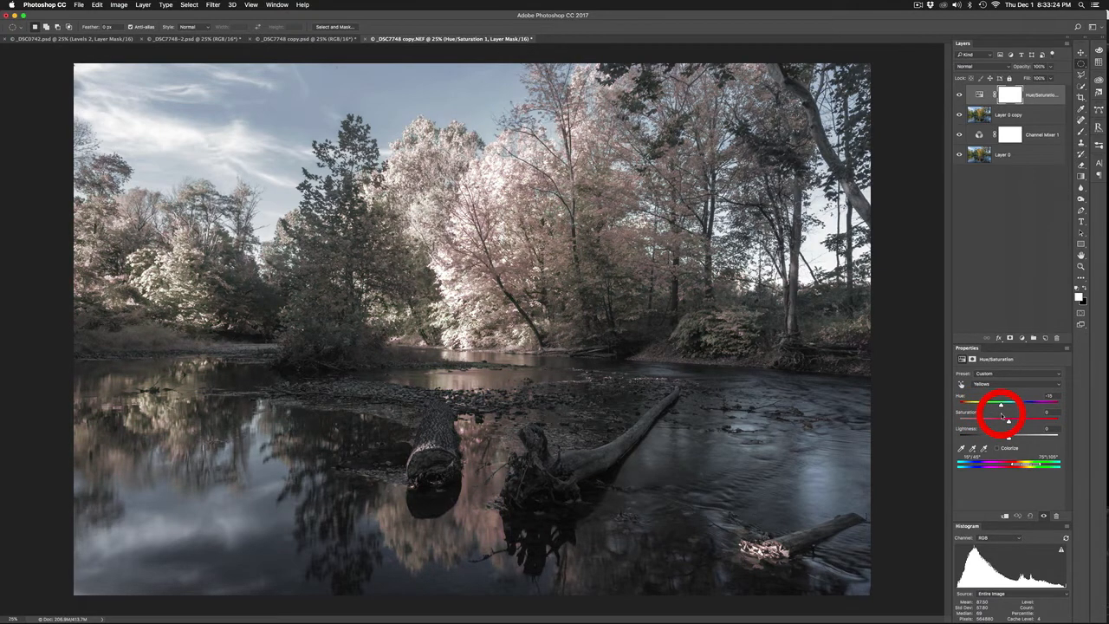
drag(1002, 416, 1030, 415)
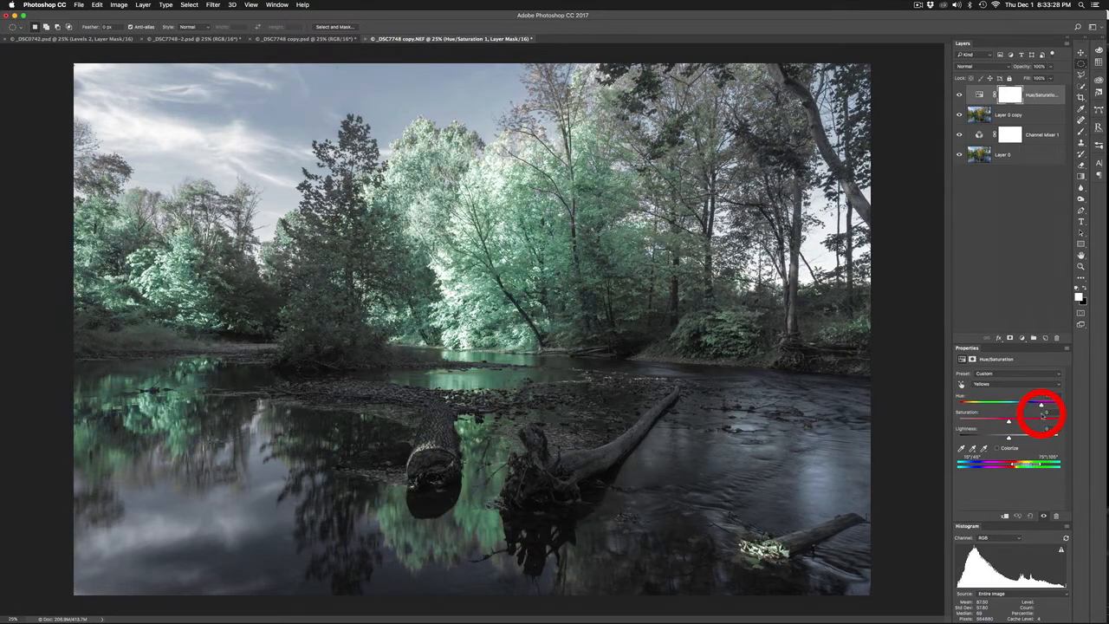
drag(1043, 415, 987, 418)
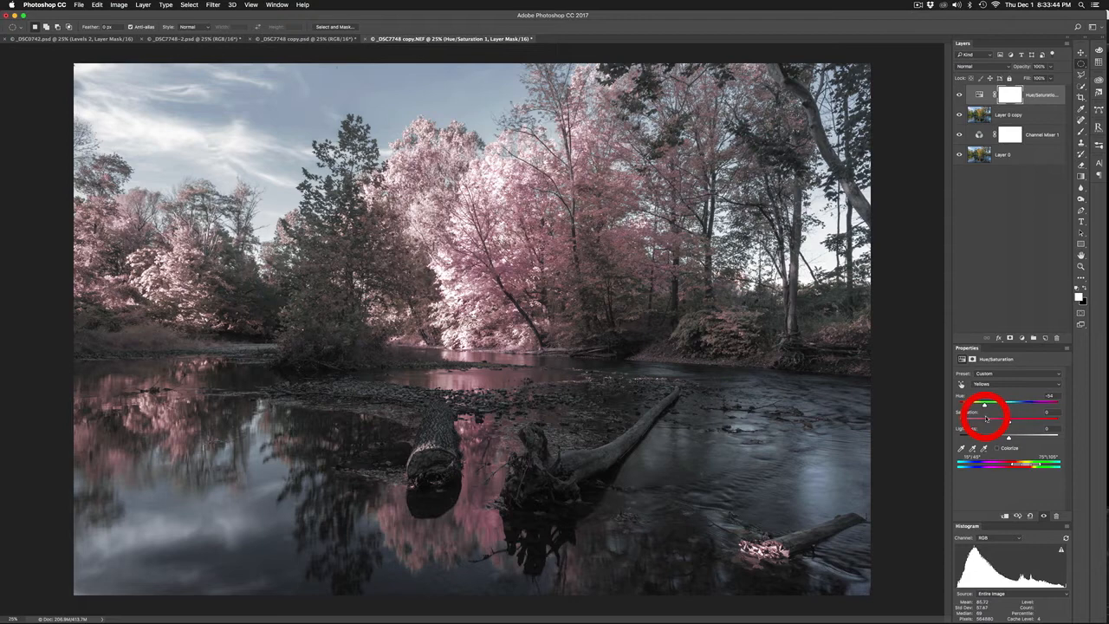
Fine-tune the hue of the Blues in the Hue/Saturation adjustment to tint the sky and water
click(990, 384)
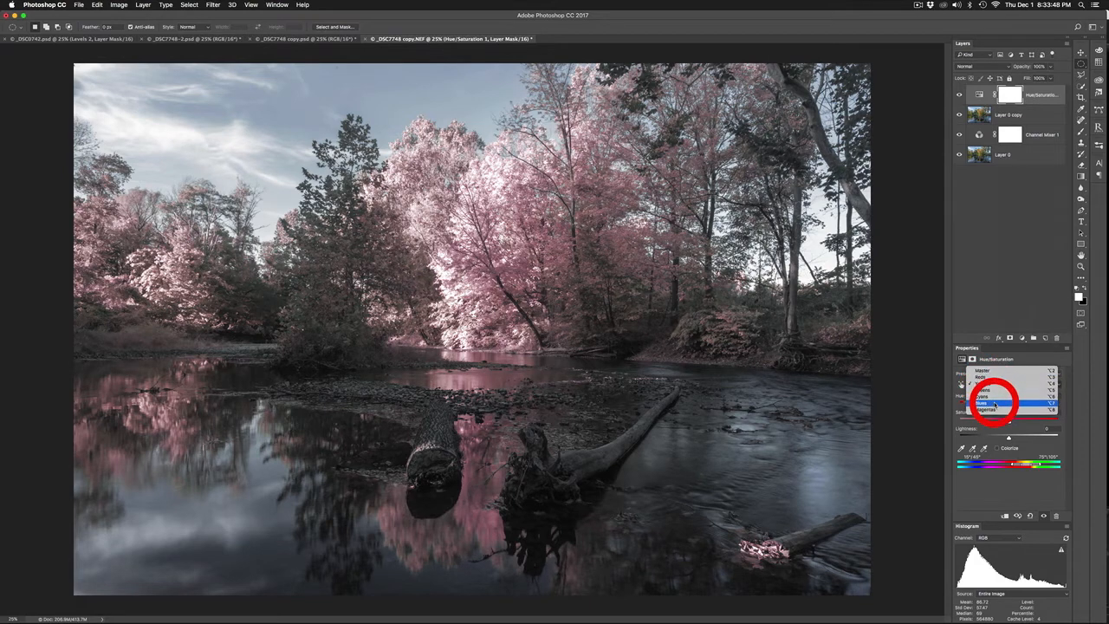
click(995, 404)
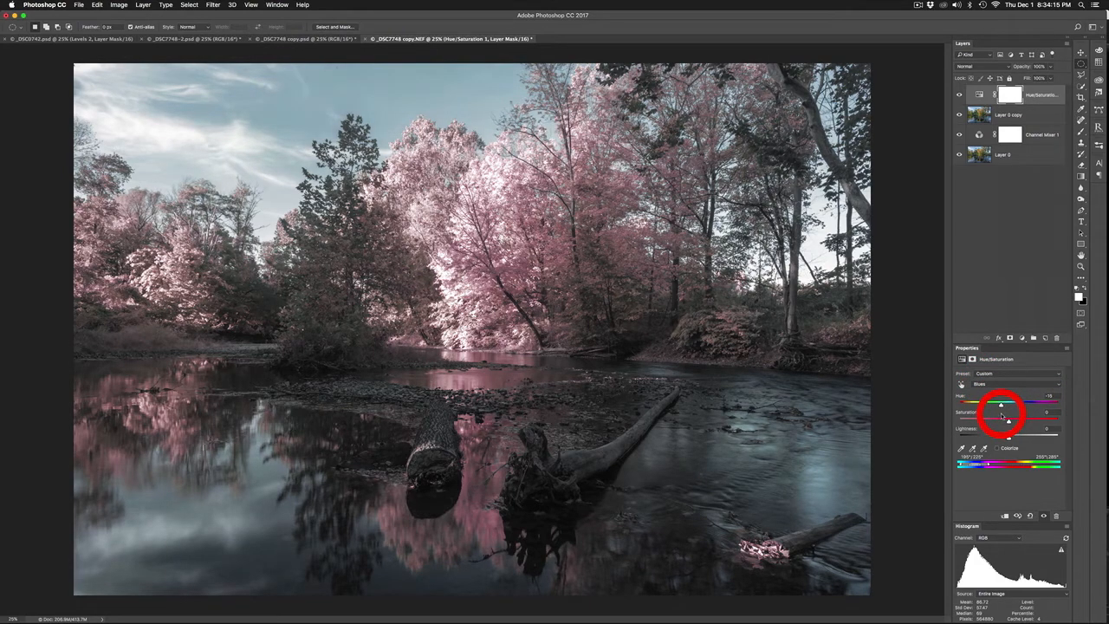
drag(1002, 416, 995, 416)
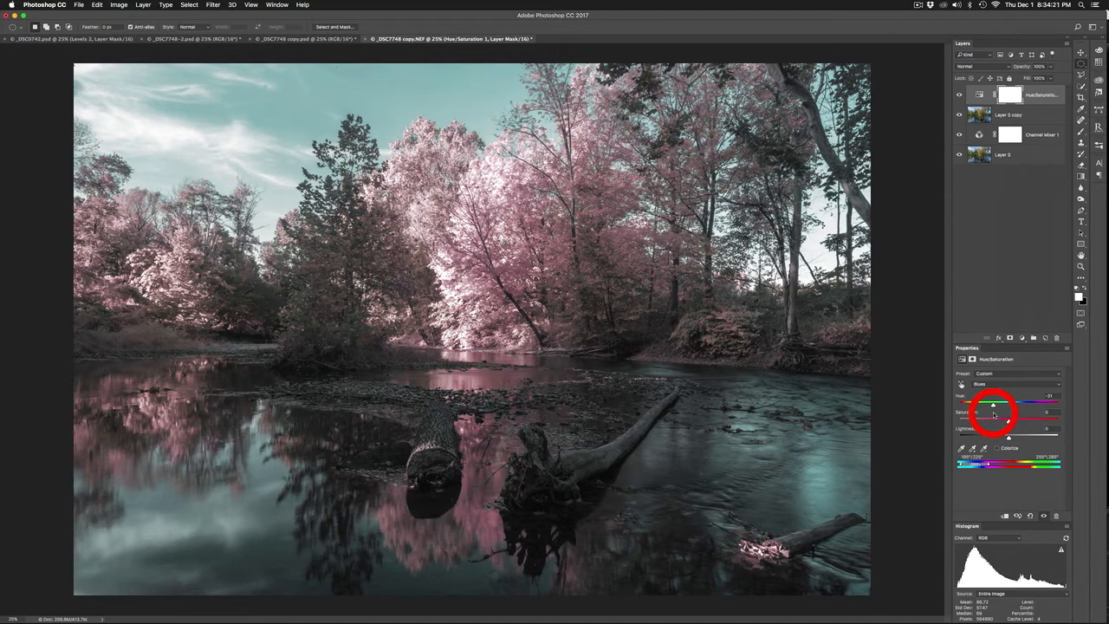
drag(994, 415, 1010, 416)
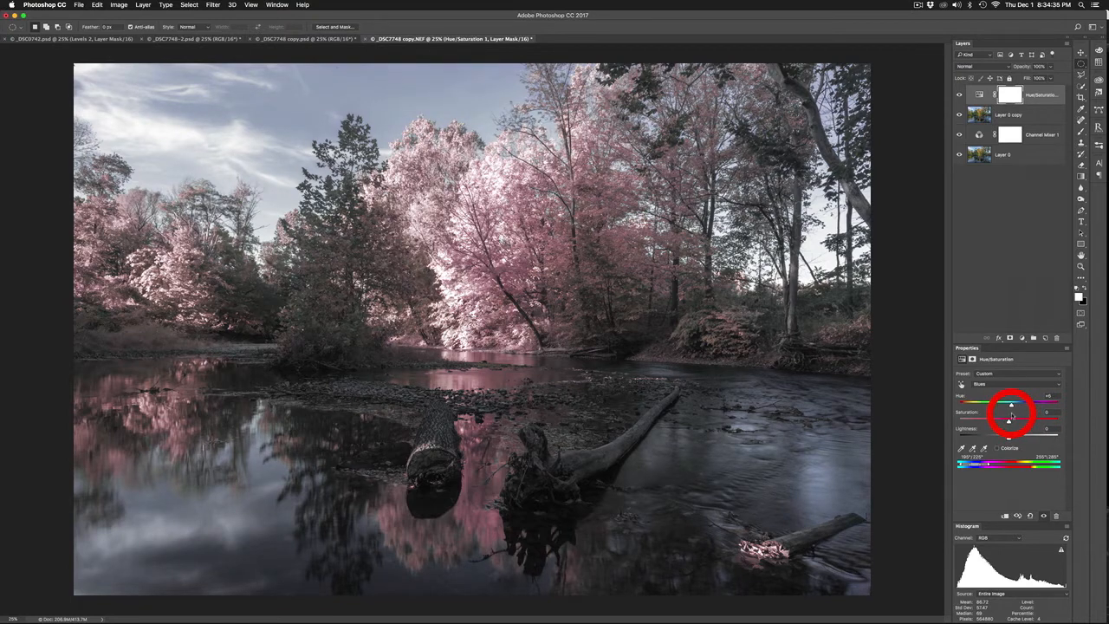
click(996, 218)
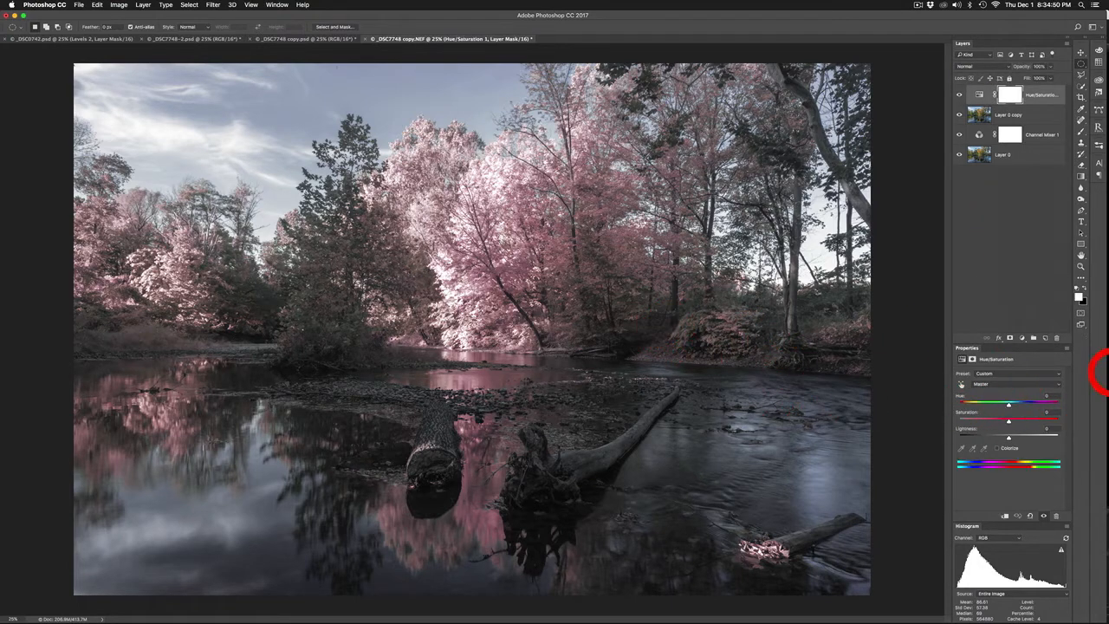
Add a second Hue/Saturation adjustment on top and raise the Master saturation to +10
click(1022, 337)
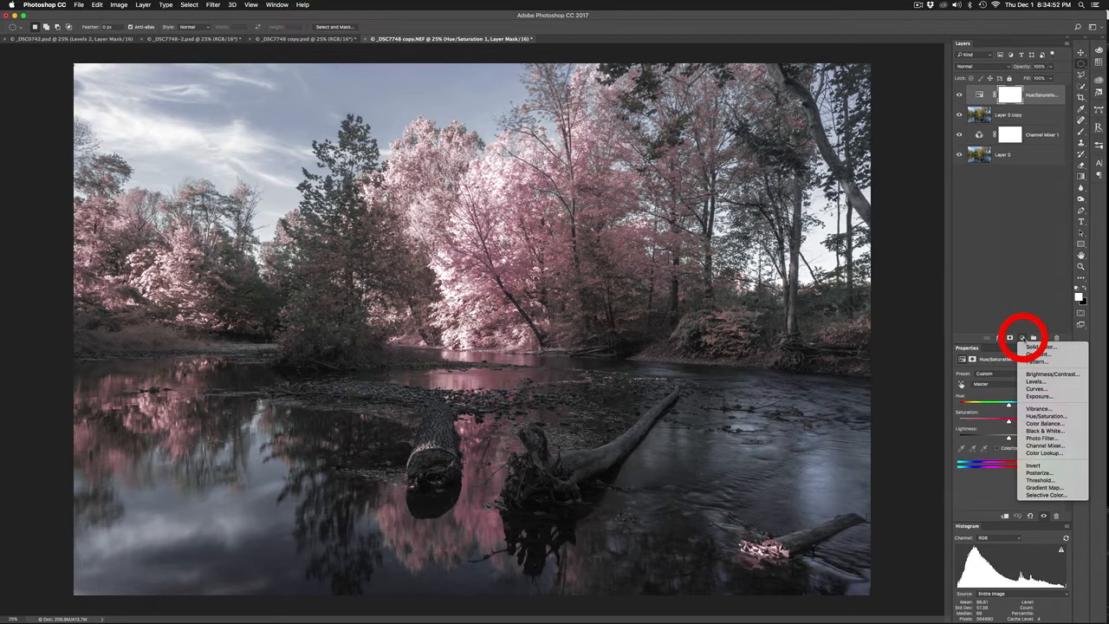
click(1045, 417)
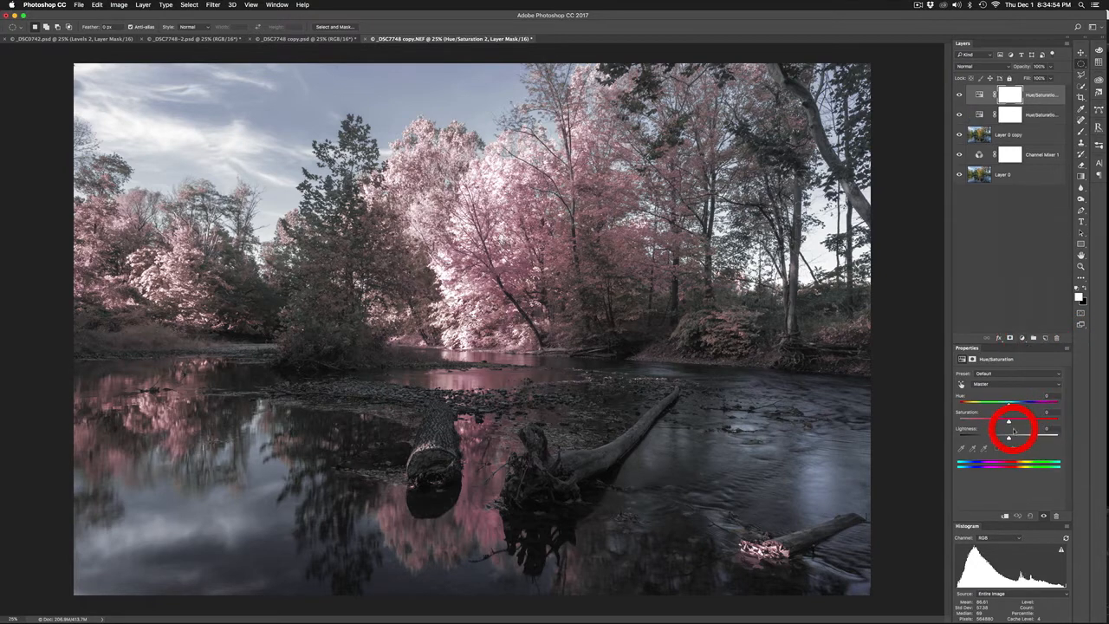
drag(1009, 423, 1011, 423)
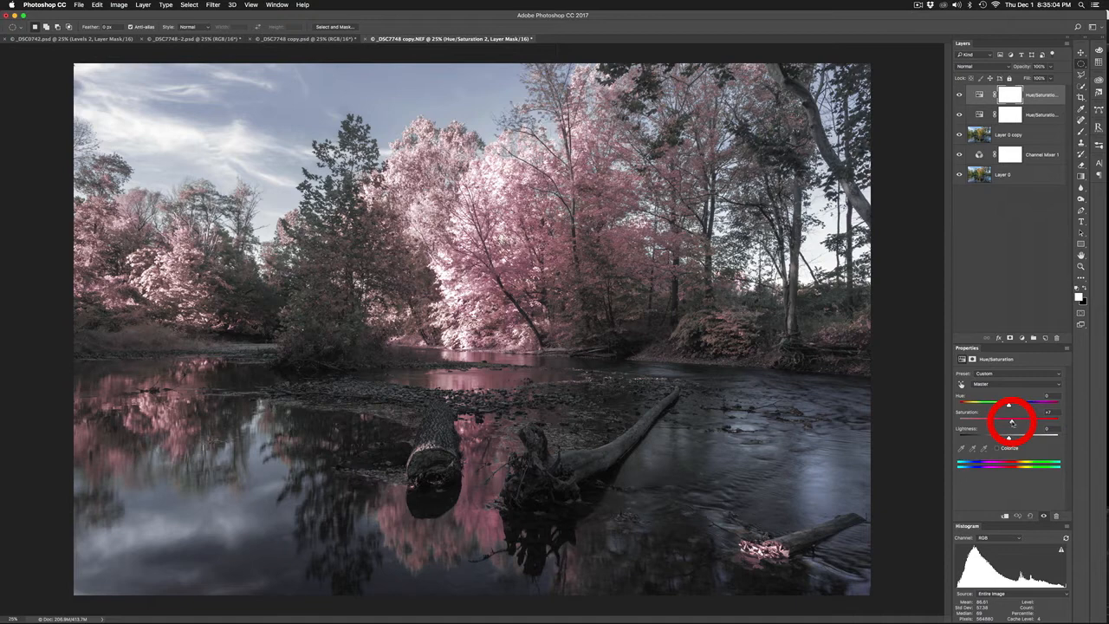
mouse_move(1012, 422)
mouse_down()
mouse_move(1037, 425)
mouse_move(1014, 427)
mouse_up()
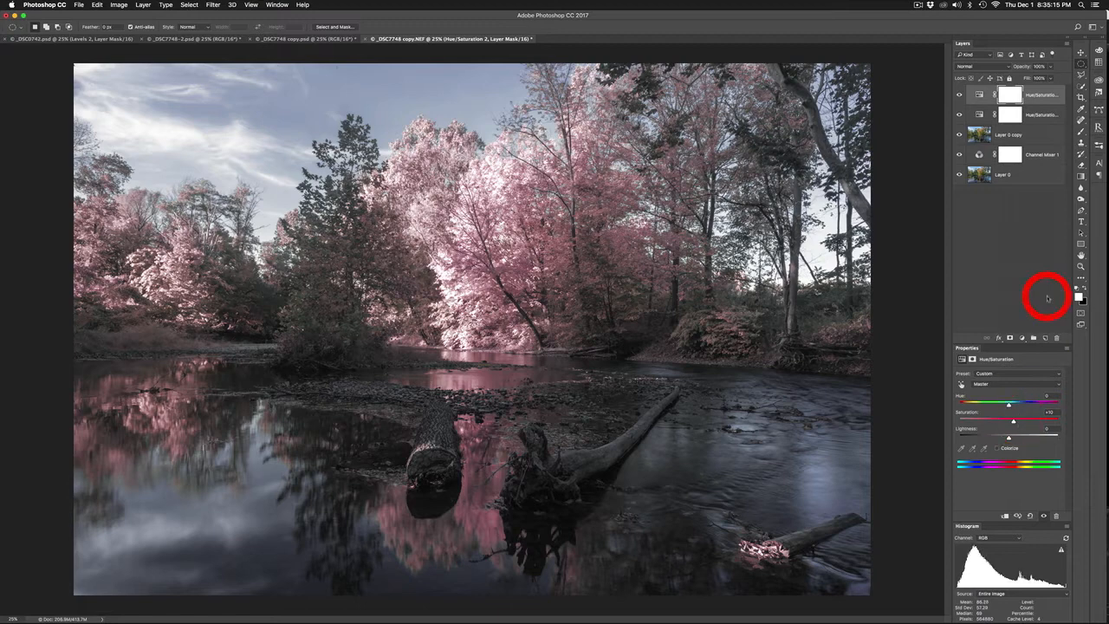
click(1014, 247)
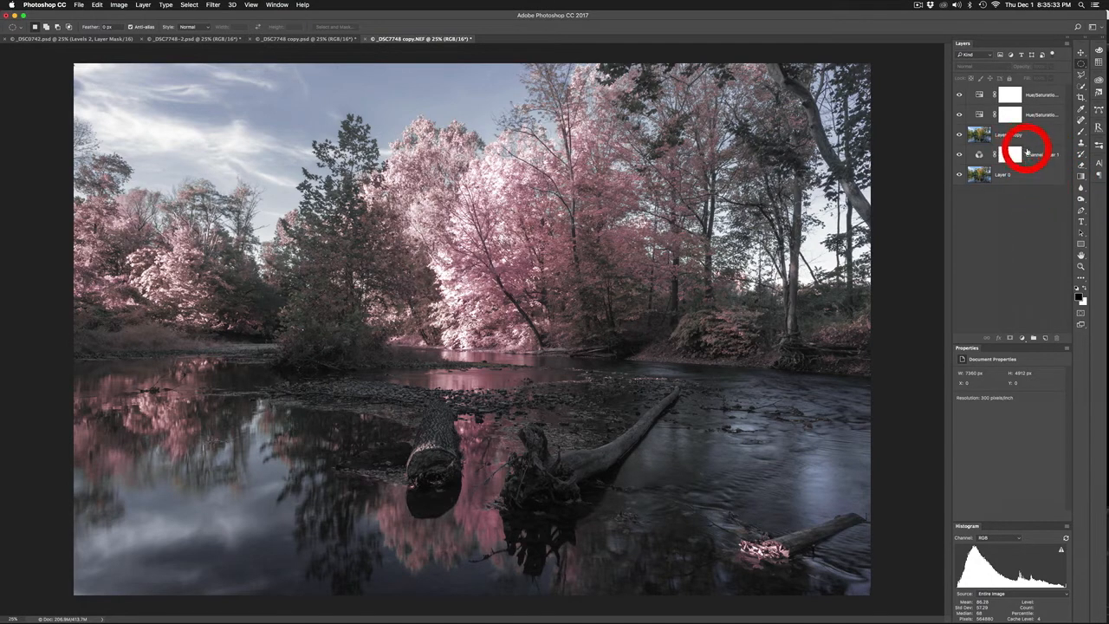
Select all layers above the original photo layer and stamp the visible result into a new merged layer on top
click(1016, 174)
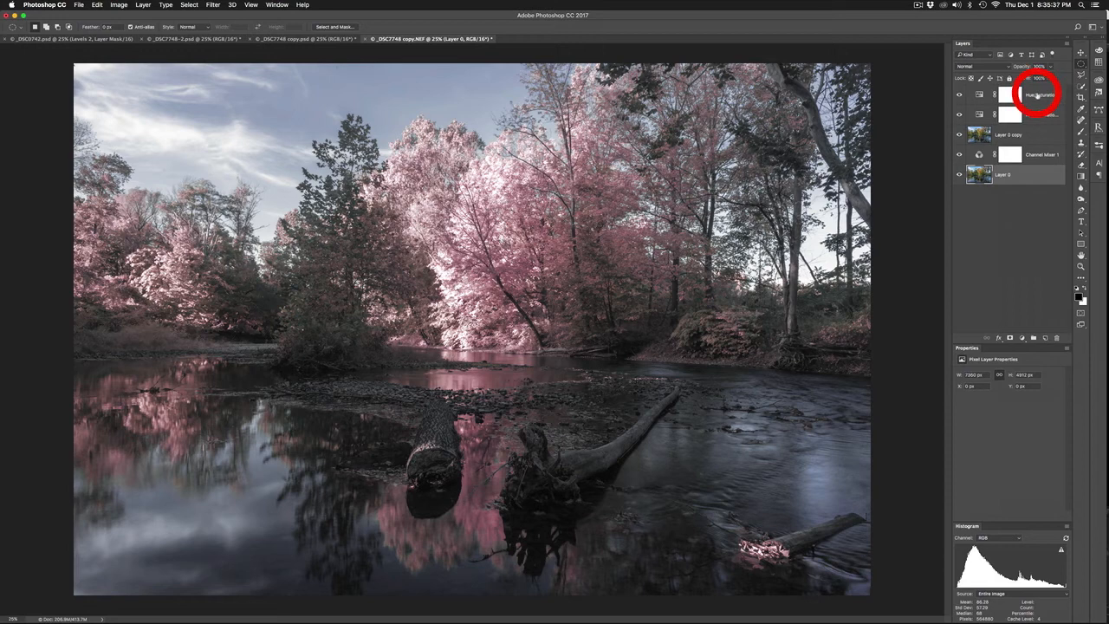
click(1038, 95)
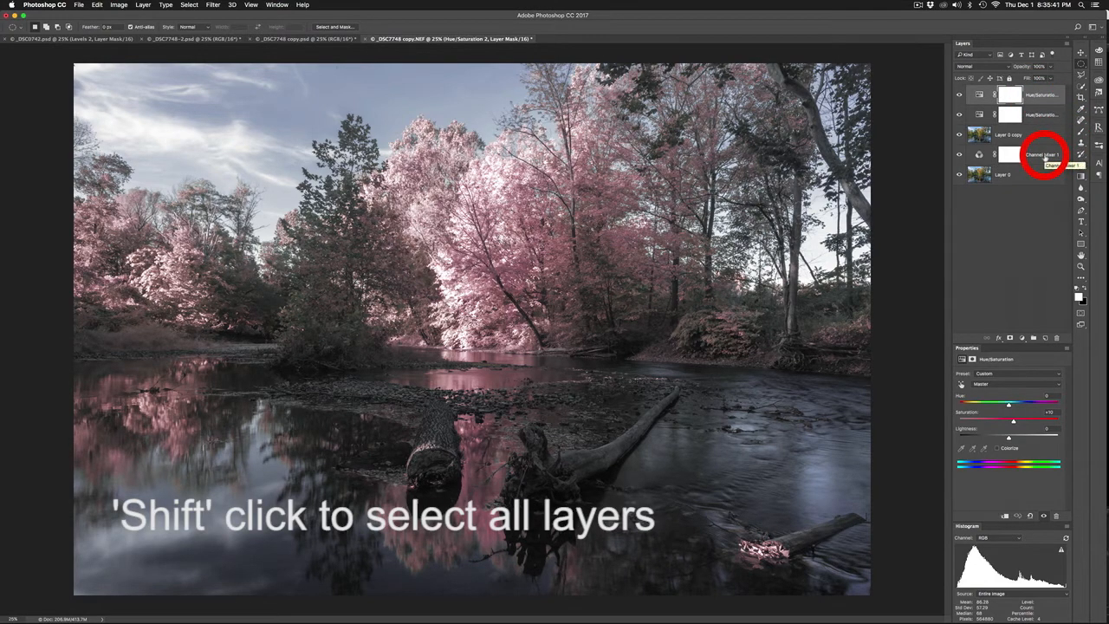
shift+click(1045, 158)
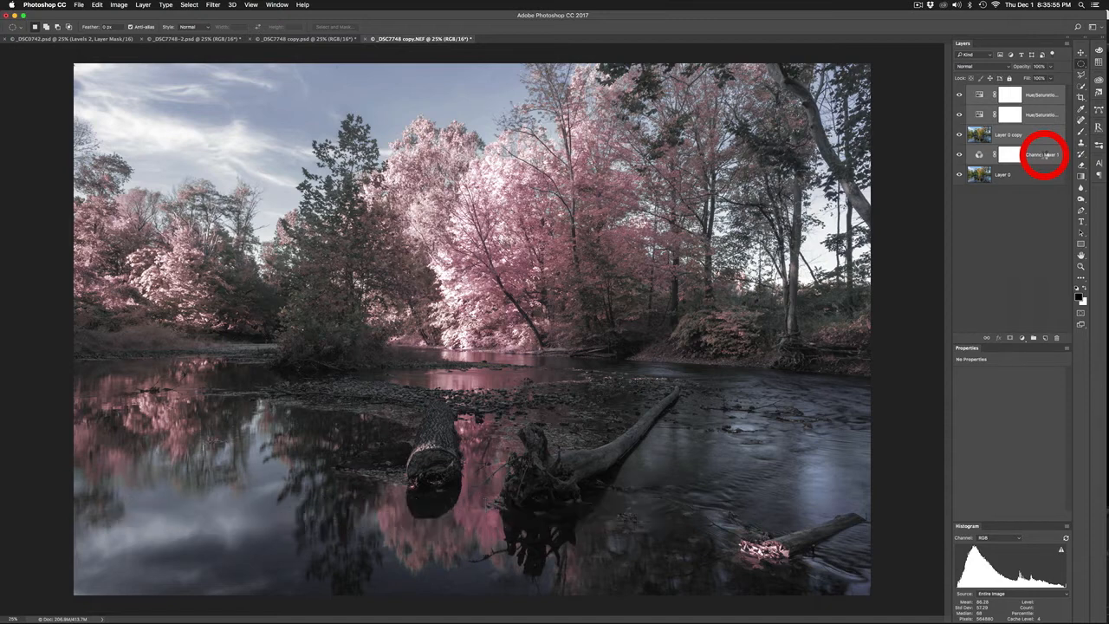
key(super+alt+shift+e)
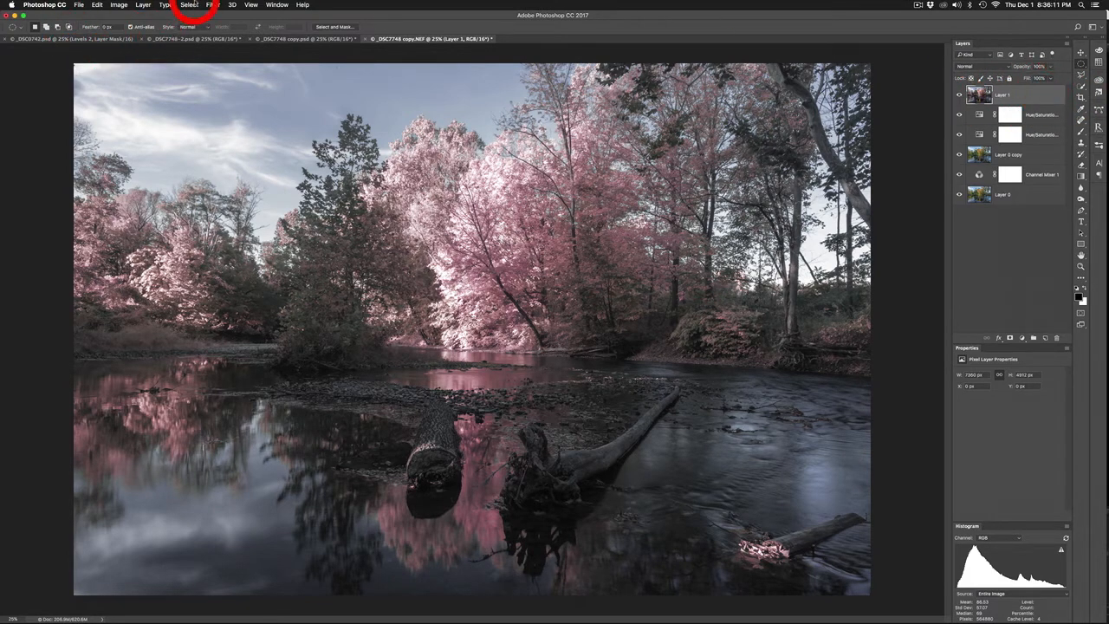
Apply a Gaussian Blur with a radius of about 38.6 pixels to the merged top layer
click(213, 6)
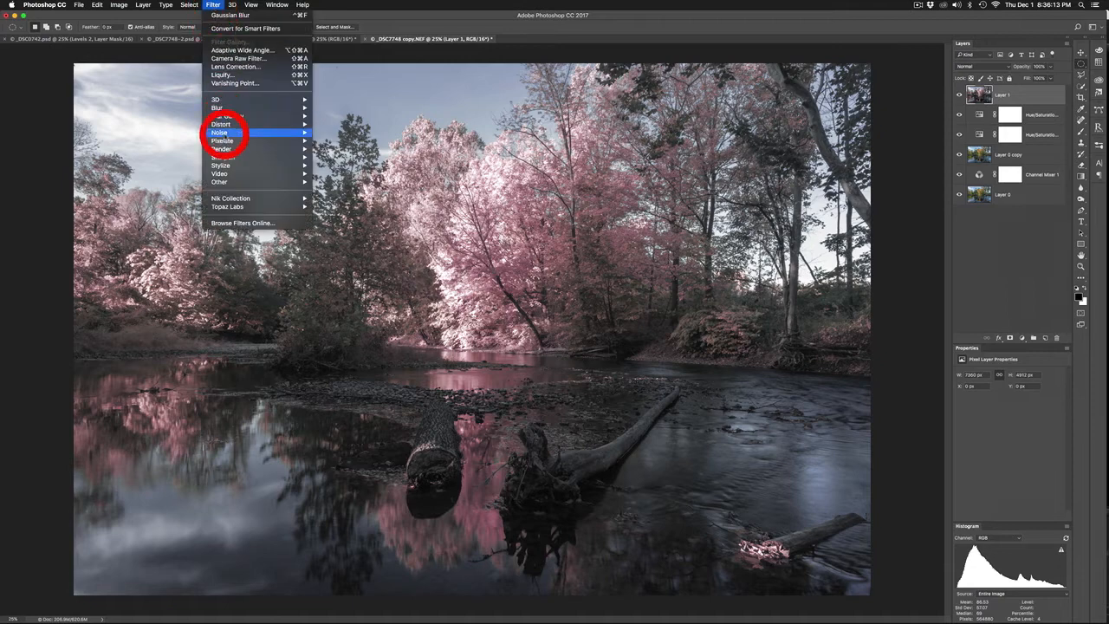
mouse_move(225, 106)
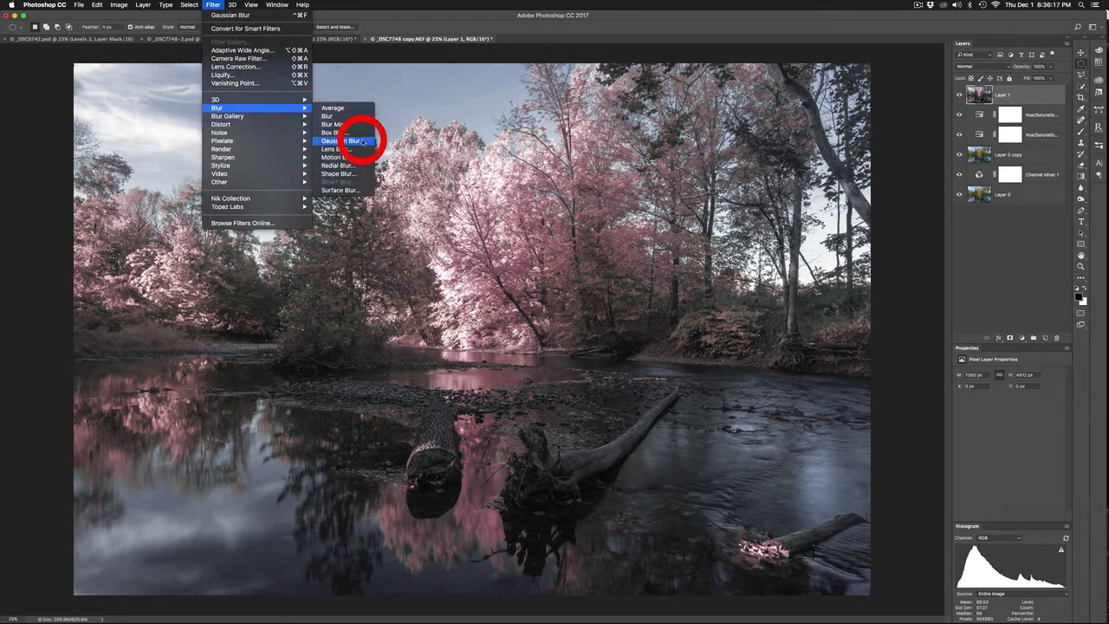
click(361, 142)
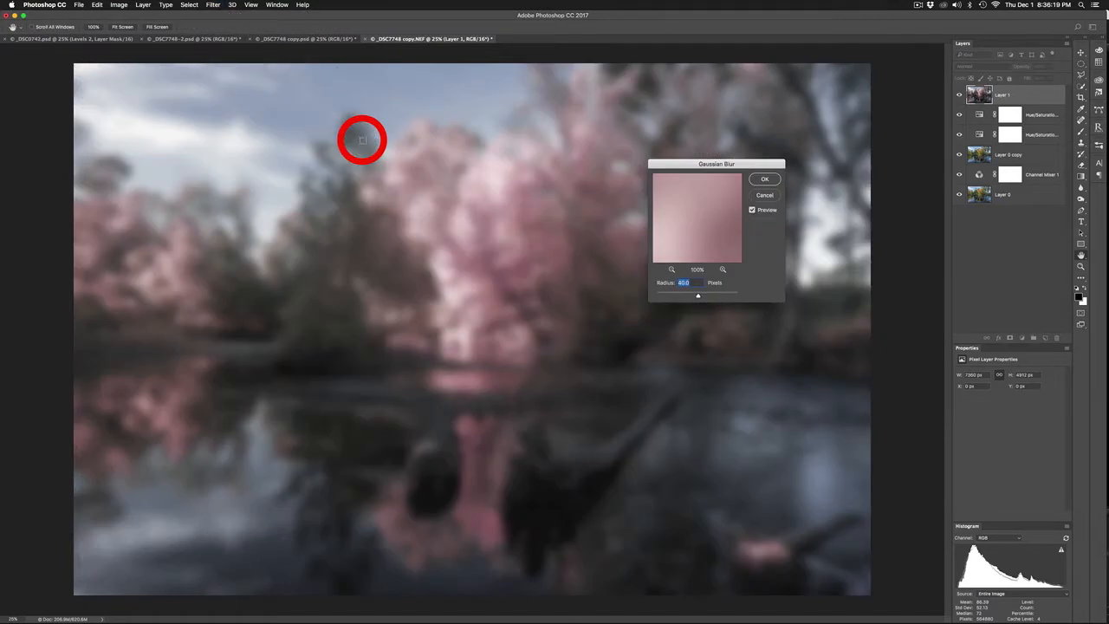
drag(698, 301, 697, 300)
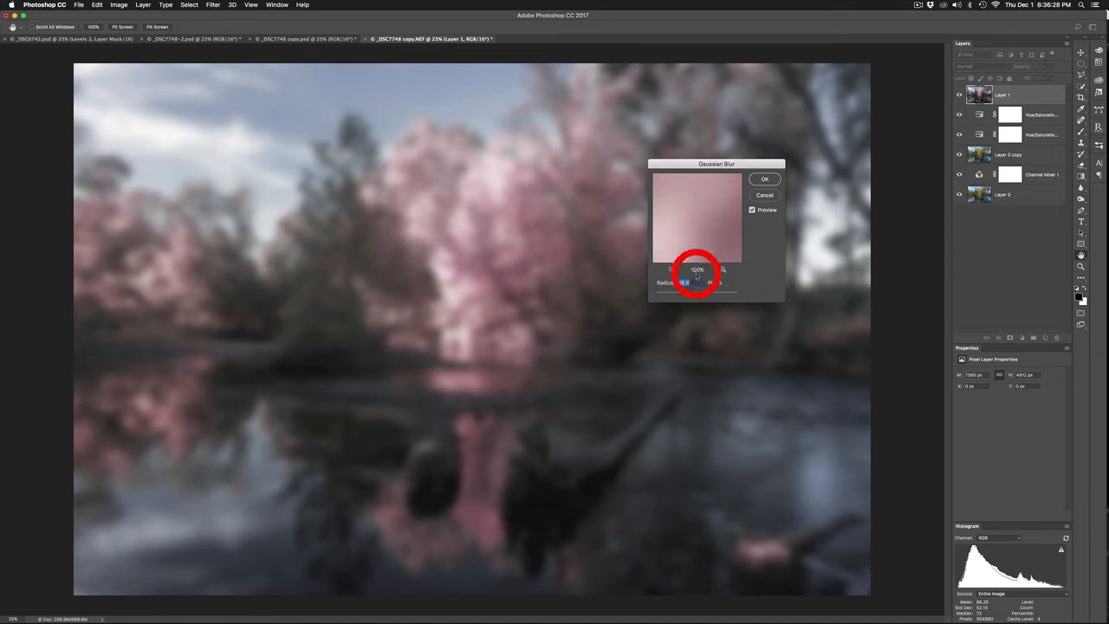
click(767, 180)
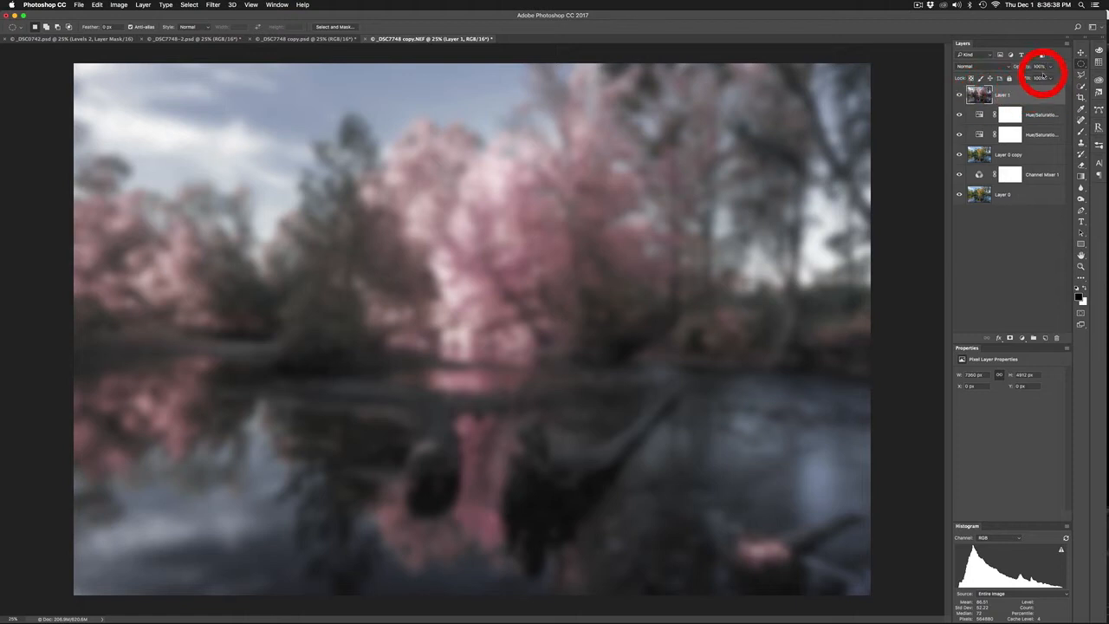
Lower the opacity of the blurred merged layer to about 25% to leave a soft glow
click(1051, 67)
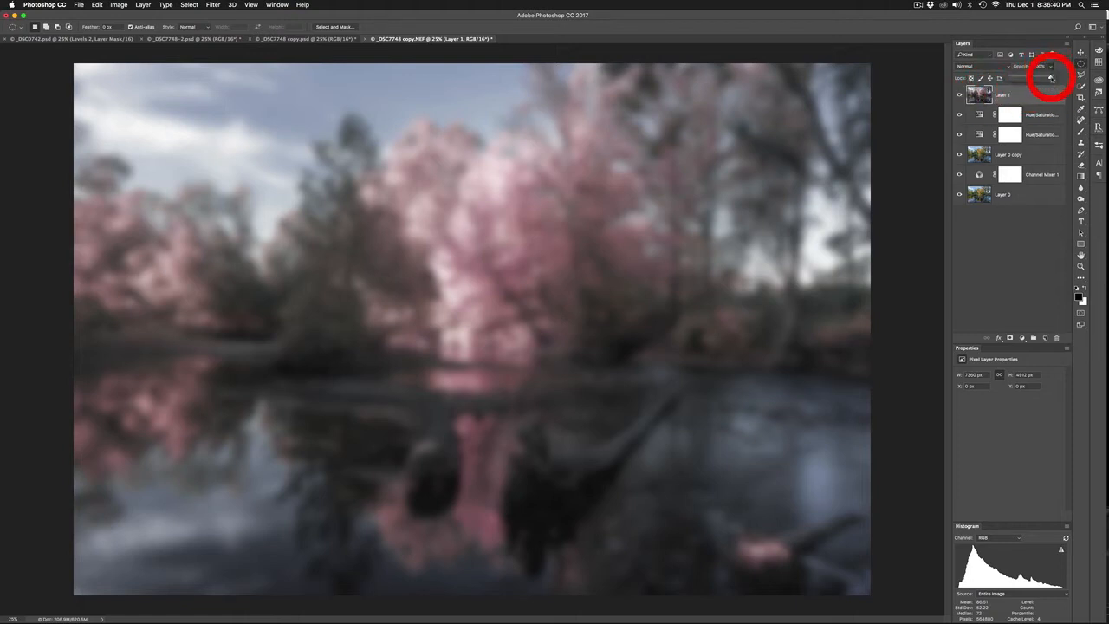
drag(1052, 78, 1022, 82)
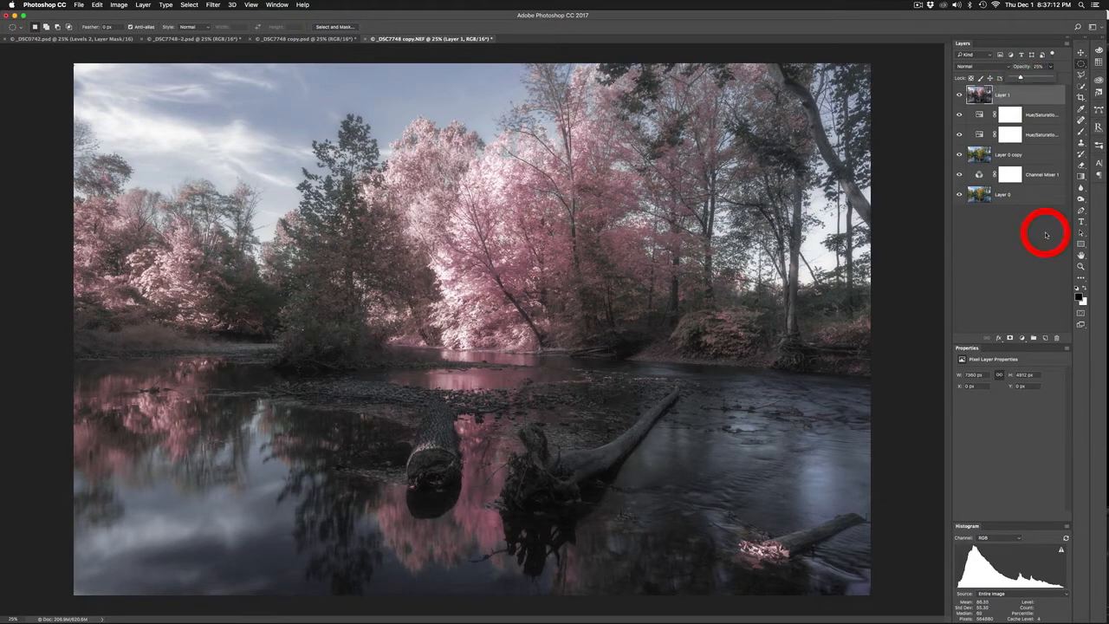
click(1040, 231)
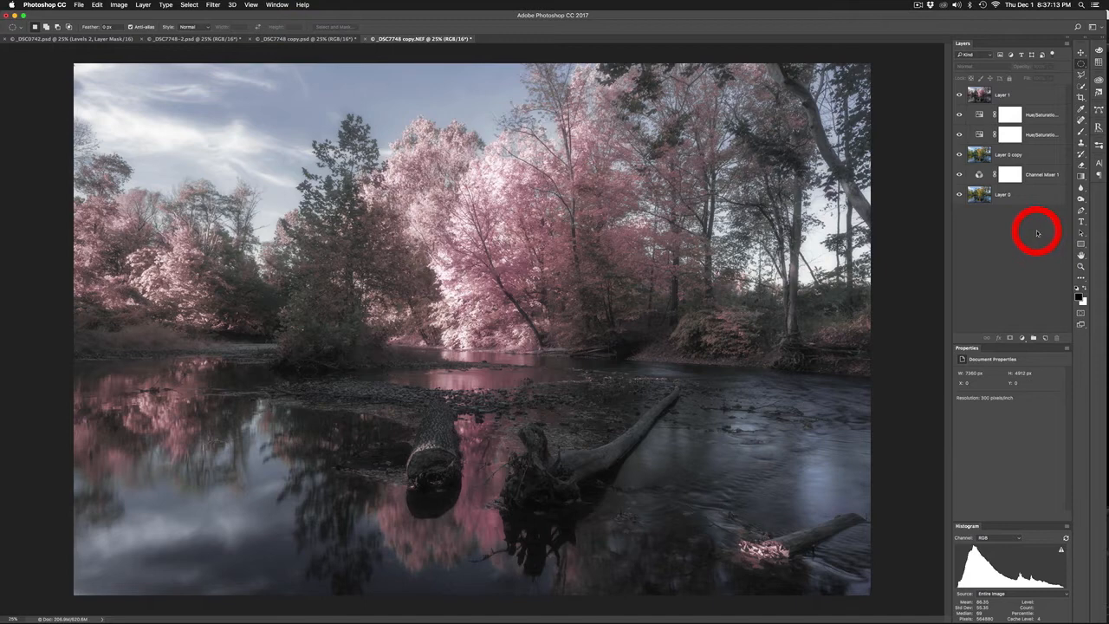
Add a Levels adjustment above the blurred merged layer and set its midtone value to 0.95
click(1047, 92)
click(1021, 337)
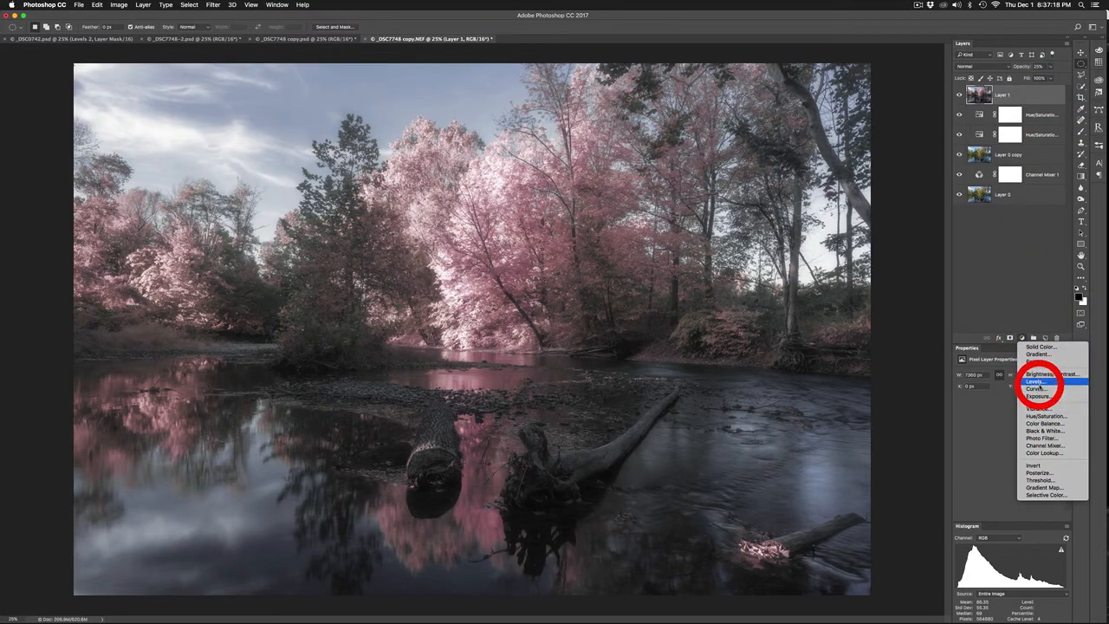
click(1040, 382)
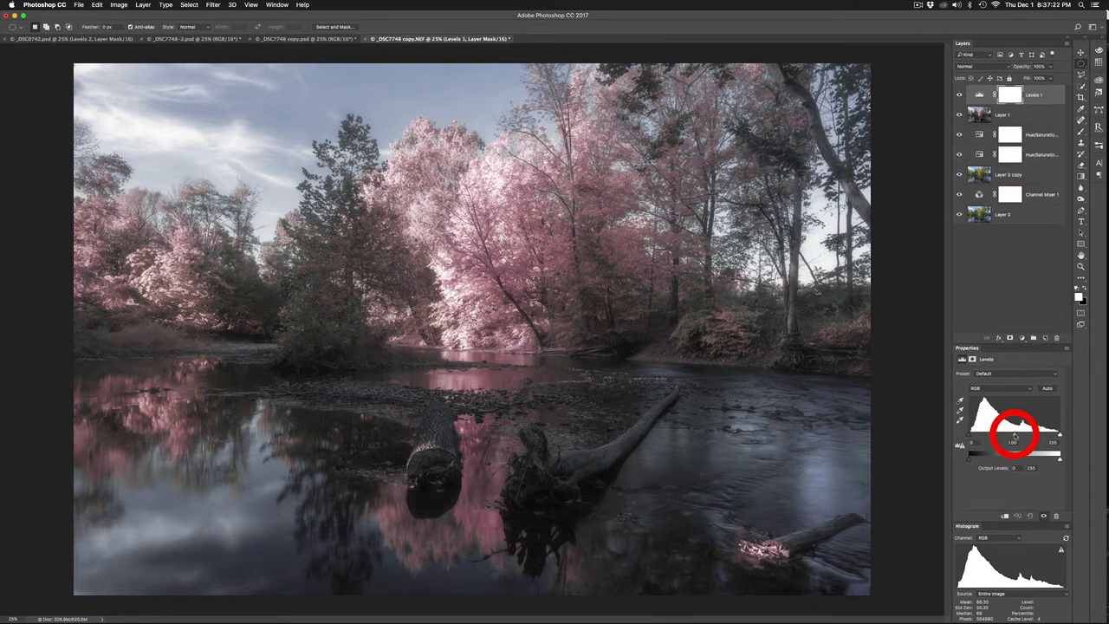
drag(1014, 436, 1017, 436)
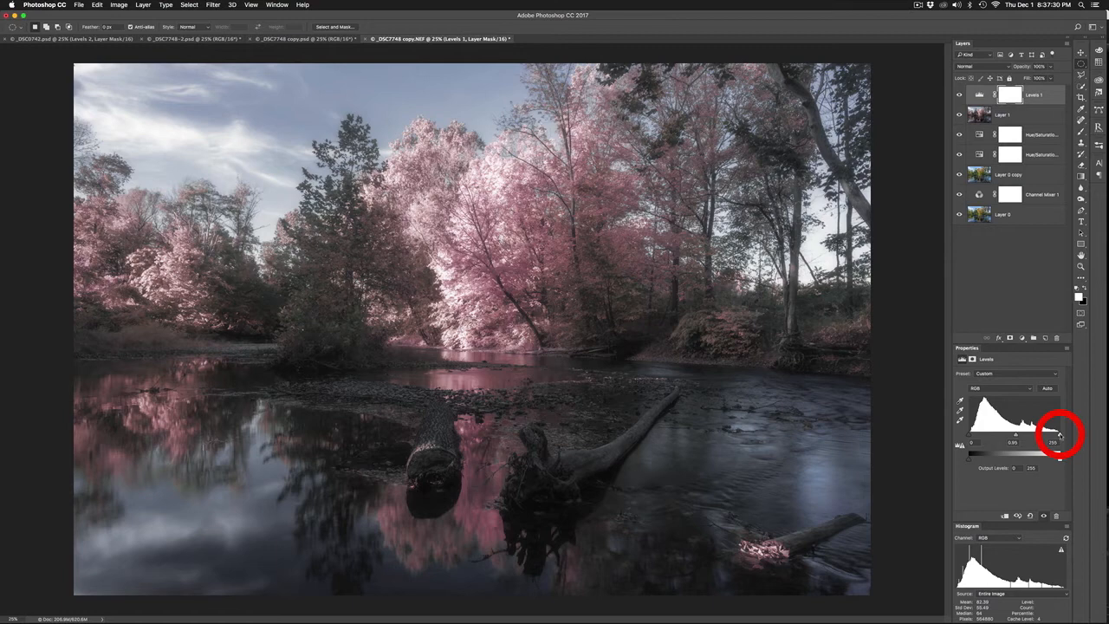
click(1035, 267)
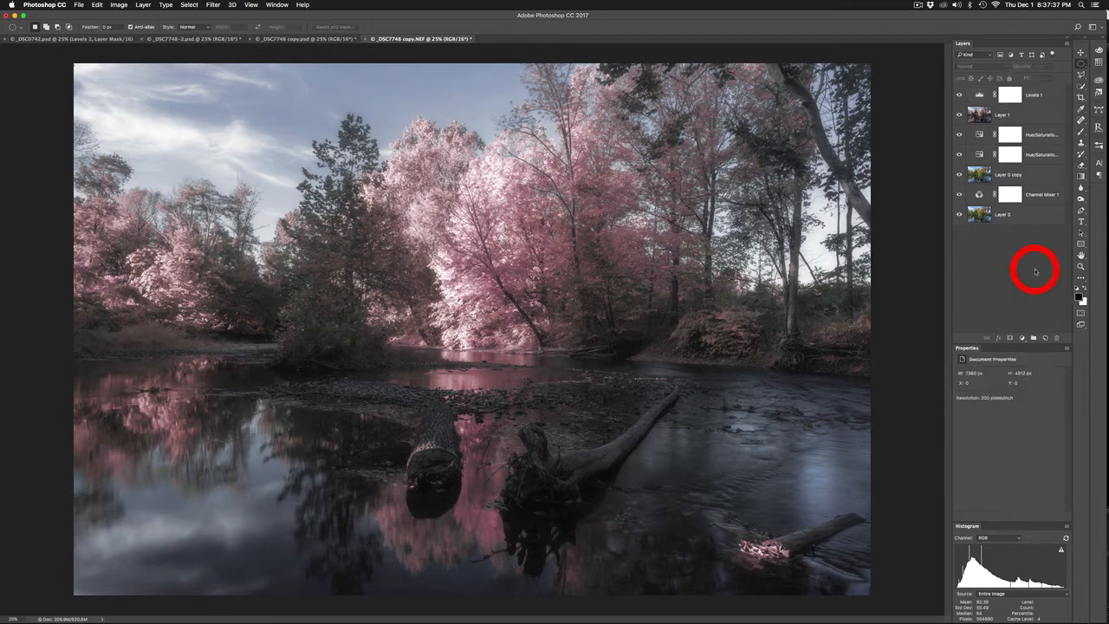
Hide the lower Hue/Saturation adjustment and add a fresh Hue/Saturation adjustment directly above it
click(1049, 155)
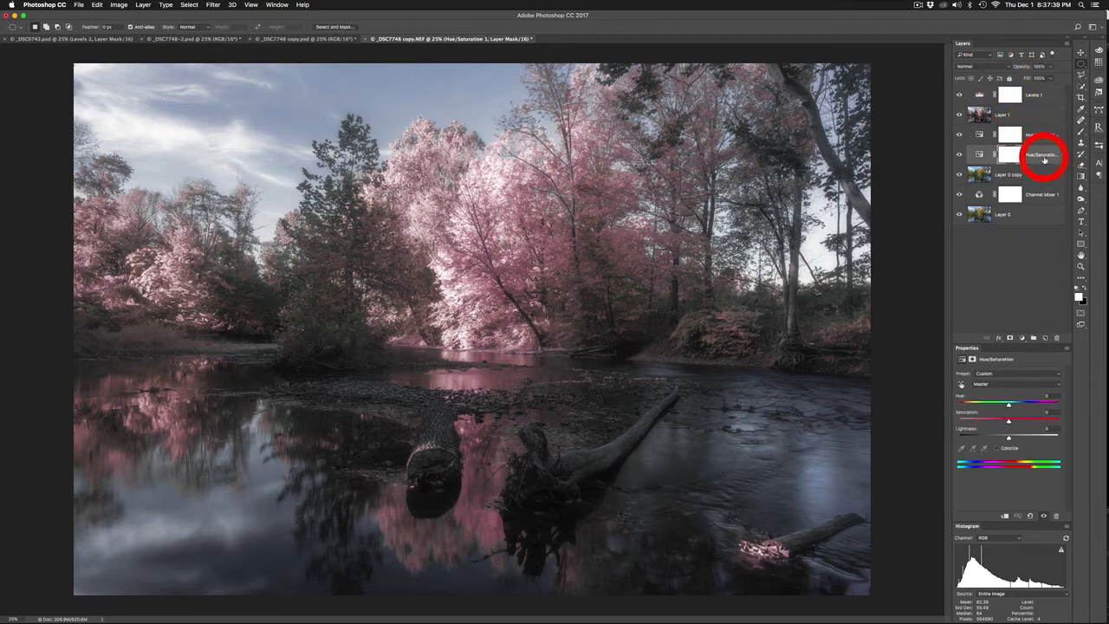
click(960, 155)
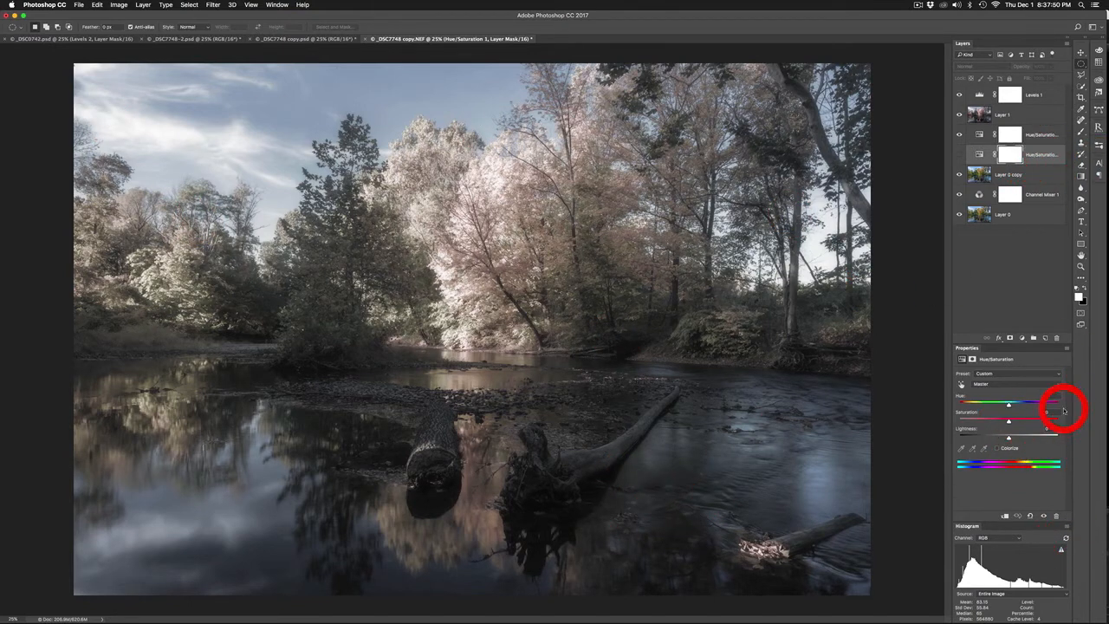
click(1022, 338)
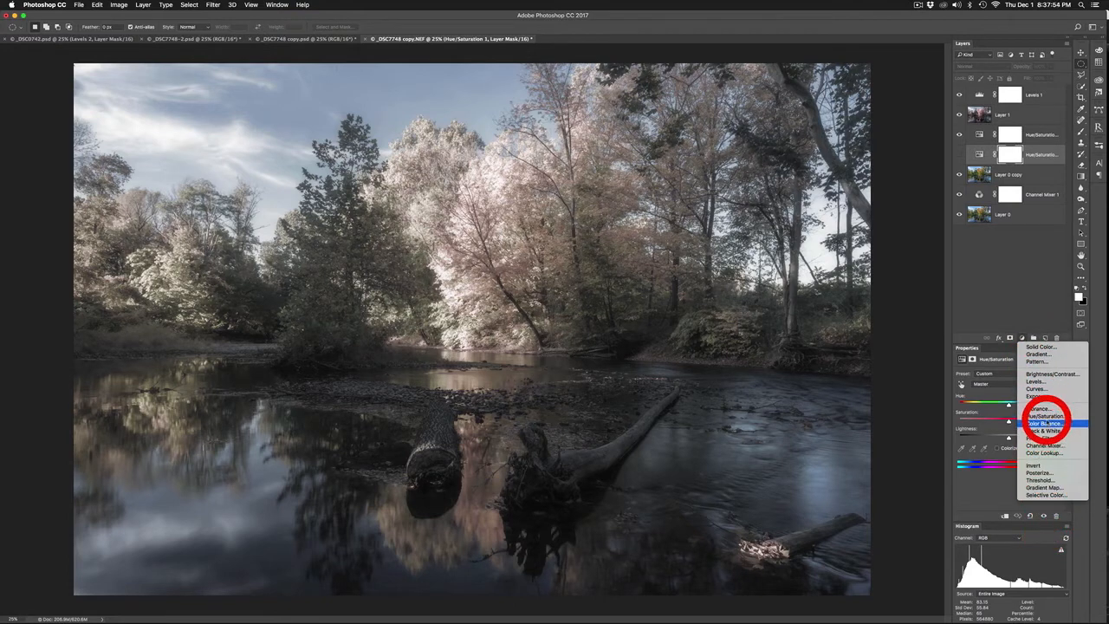
click(1044, 416)
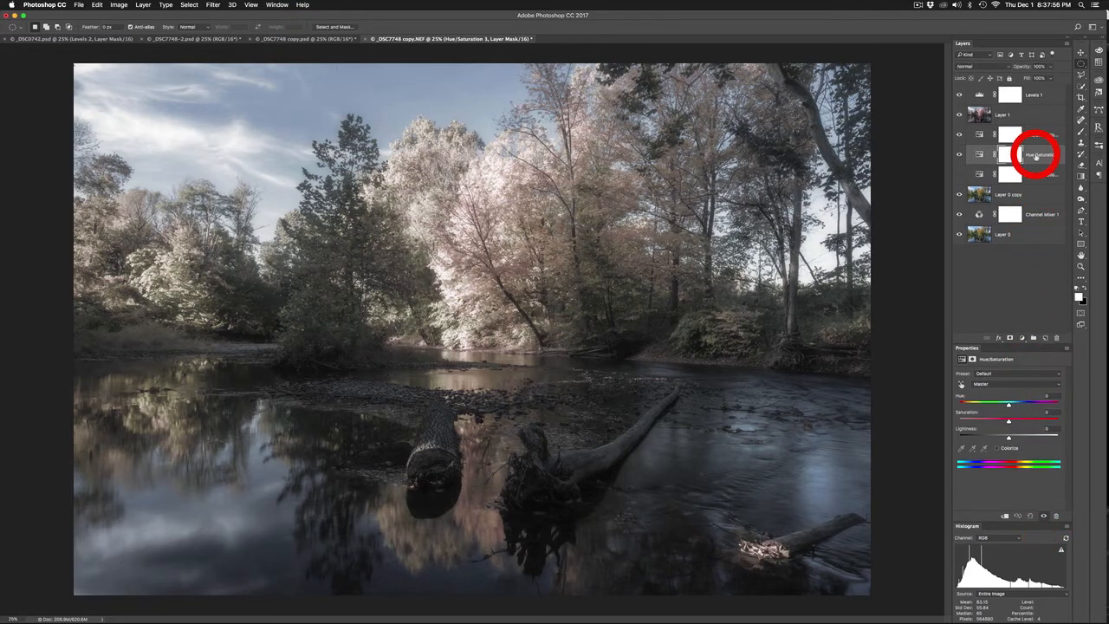
Set the hue of the Yellows to -9 and of the Blues to -23 in the new Hue/Saturation adjustment
click(1020, 384)
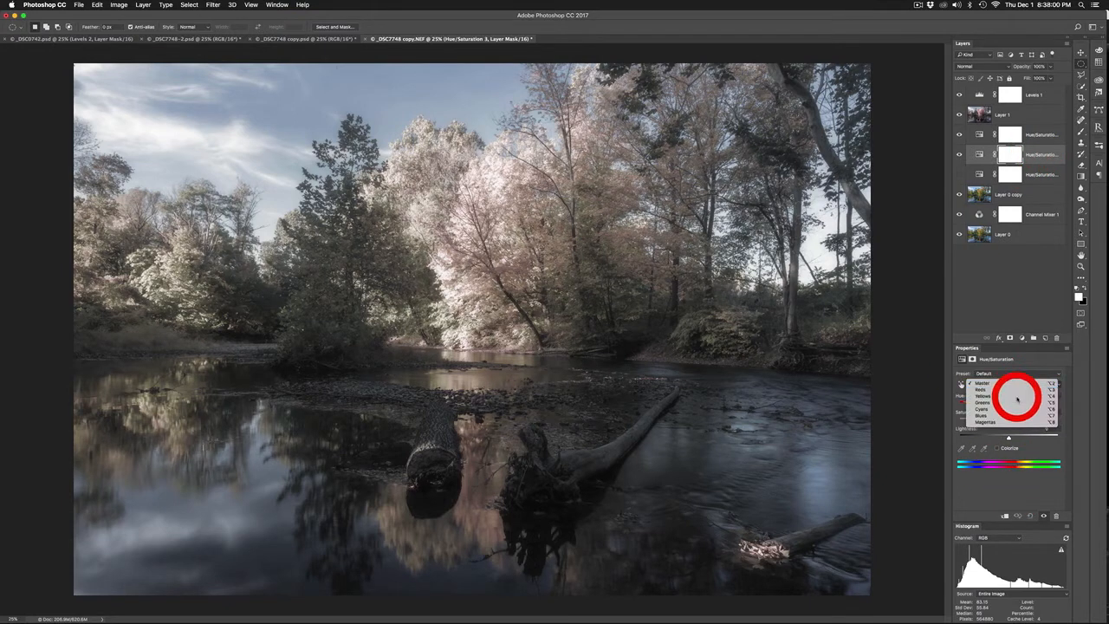
click(1018, 397)
mouse_move(1009, 405)
mouse_down()
mouse_move(1022, 407)
mouse_move(1003, 410)
mouse_move(1004, 388)
mouse_up()
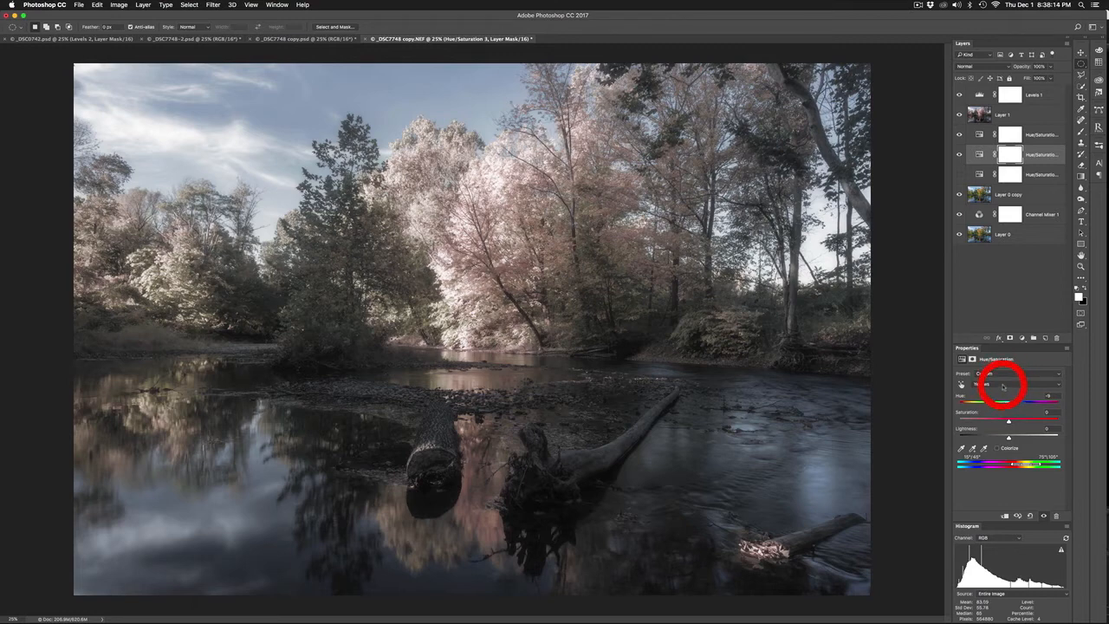
click(1003, 387)
click(1003, 407)
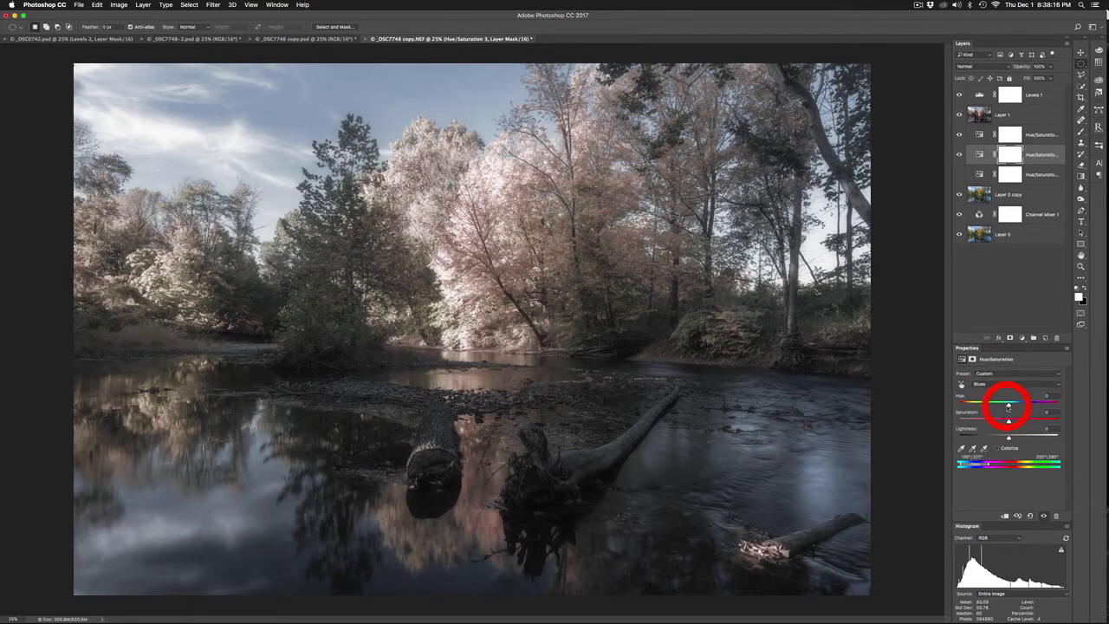
drag(1004, 406, 998, 406)
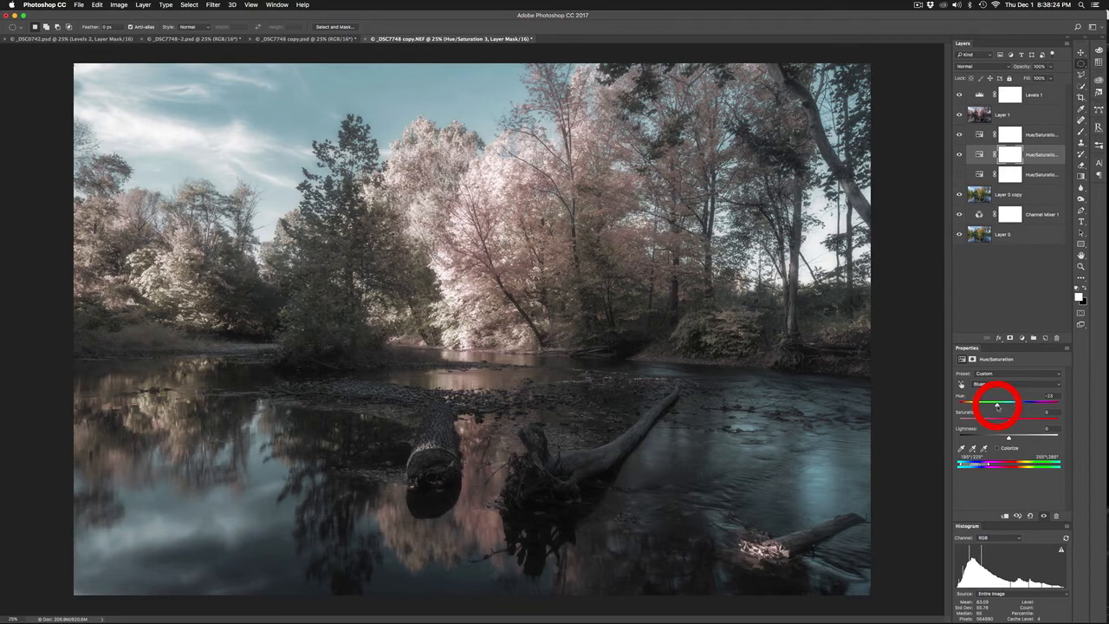
Hide the new Hue/Saturation adjustment and turn the original one beneath it back on
click(959, 156)
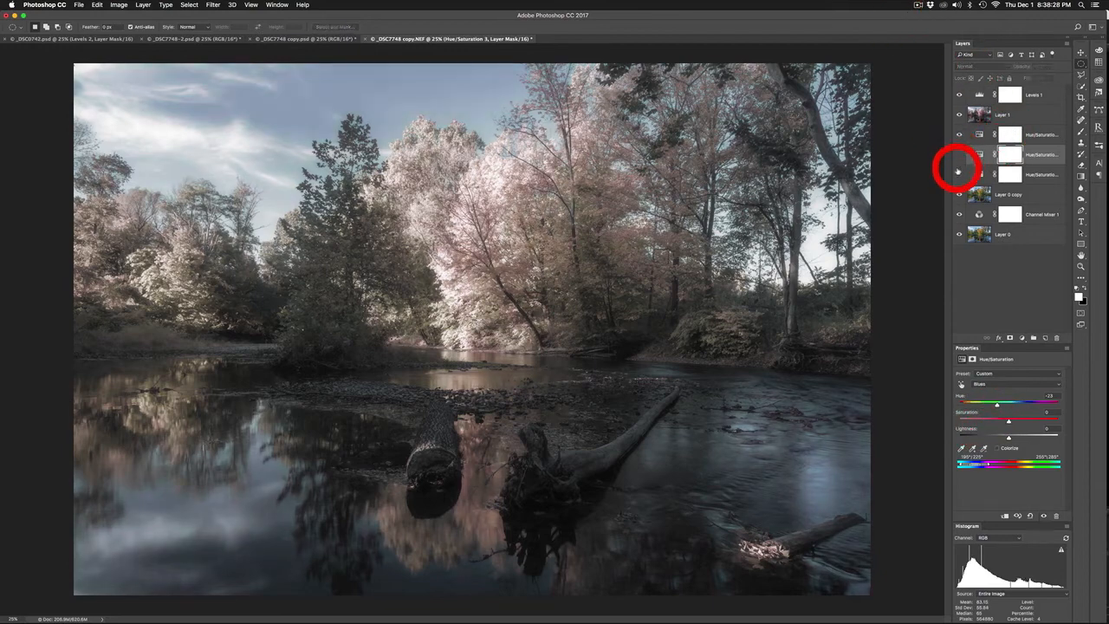
click(959, 175)
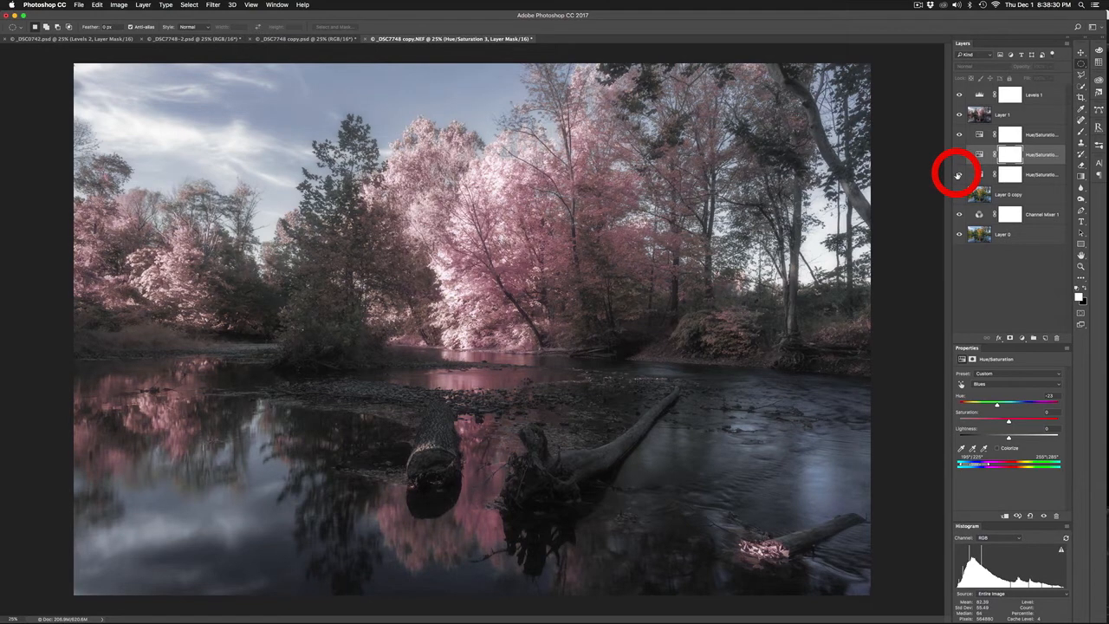
Group all layers from the Channel Mixer up to Levels, and toggle the group's visibility to compare with the original photo
click(1035, 216)
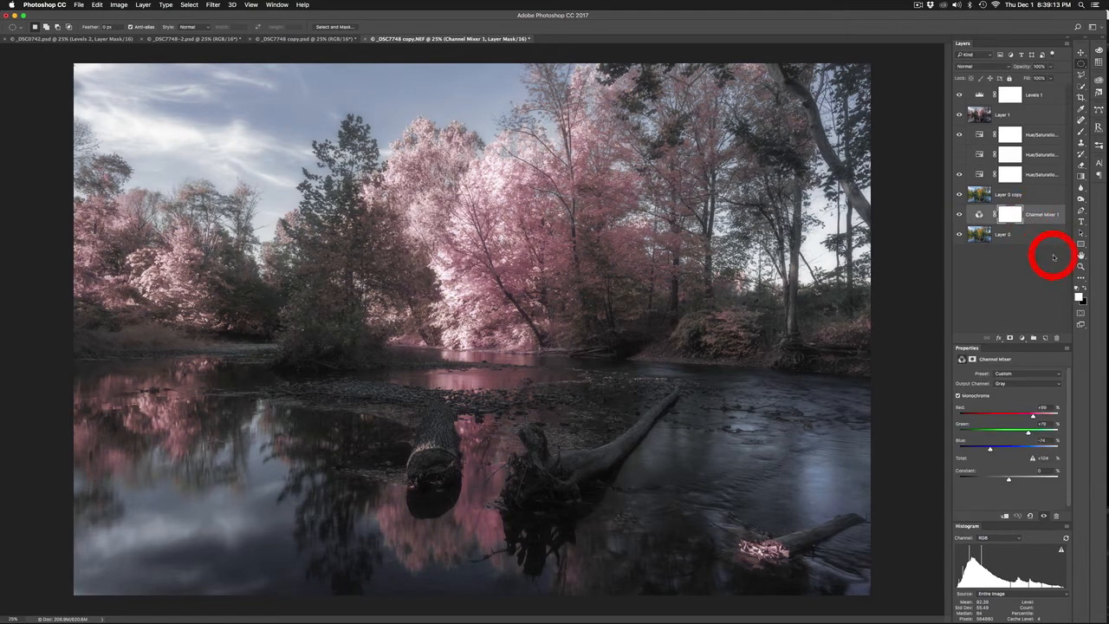
double_click(1036, 95)
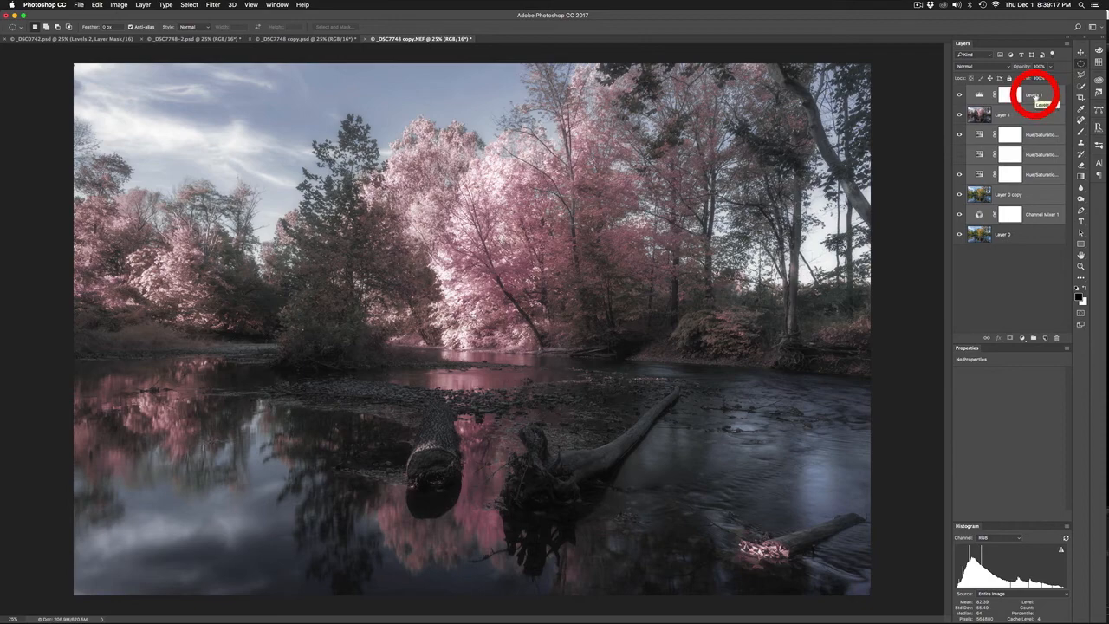
key(super+g)
click(959, 91)
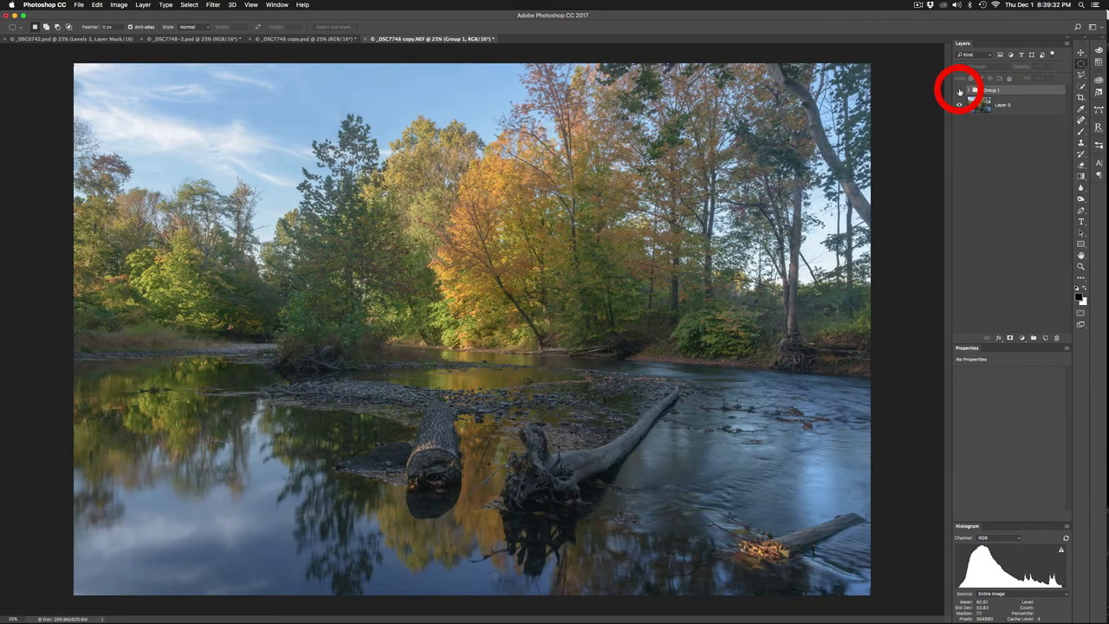
click(960, 92)
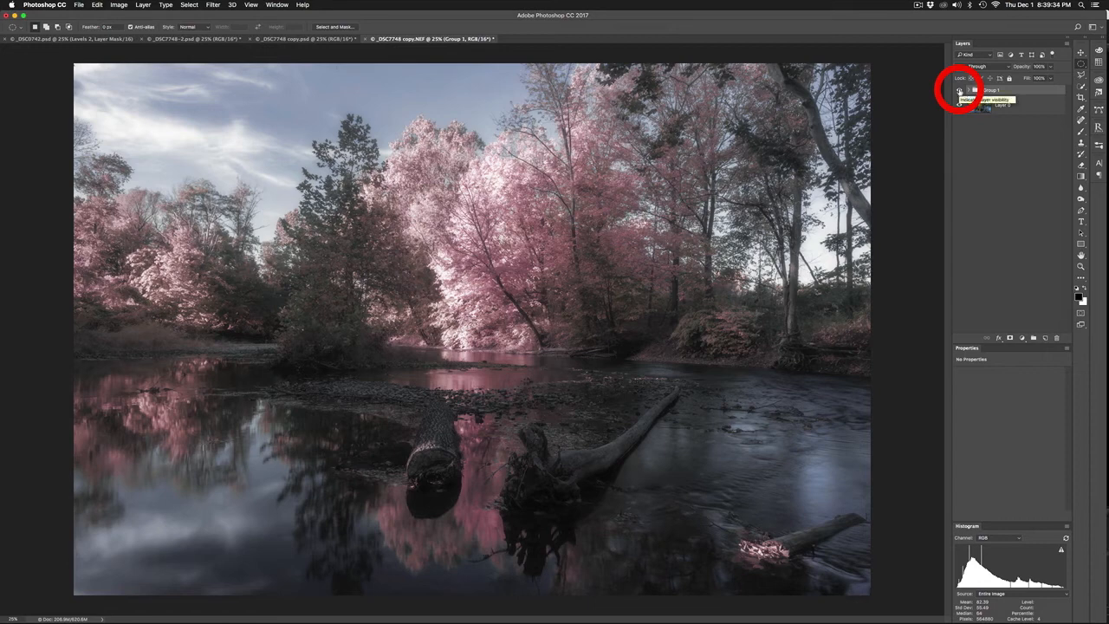